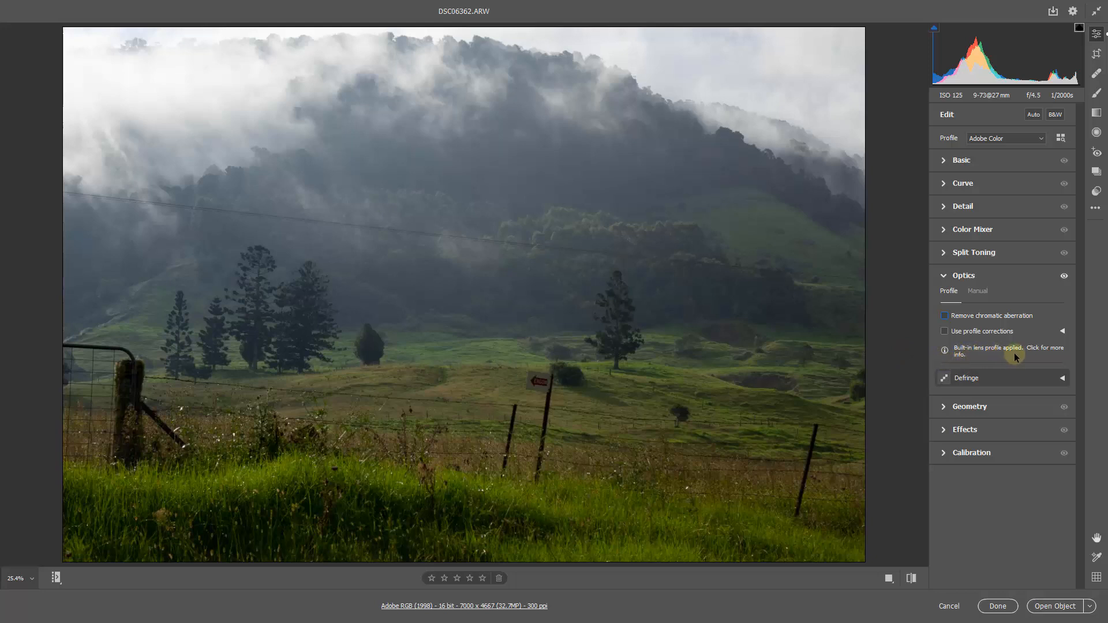
# Step: Review the built-in lens profile information in the Optics settings, close it and collapse that section
pyautogui.click(945, 352)
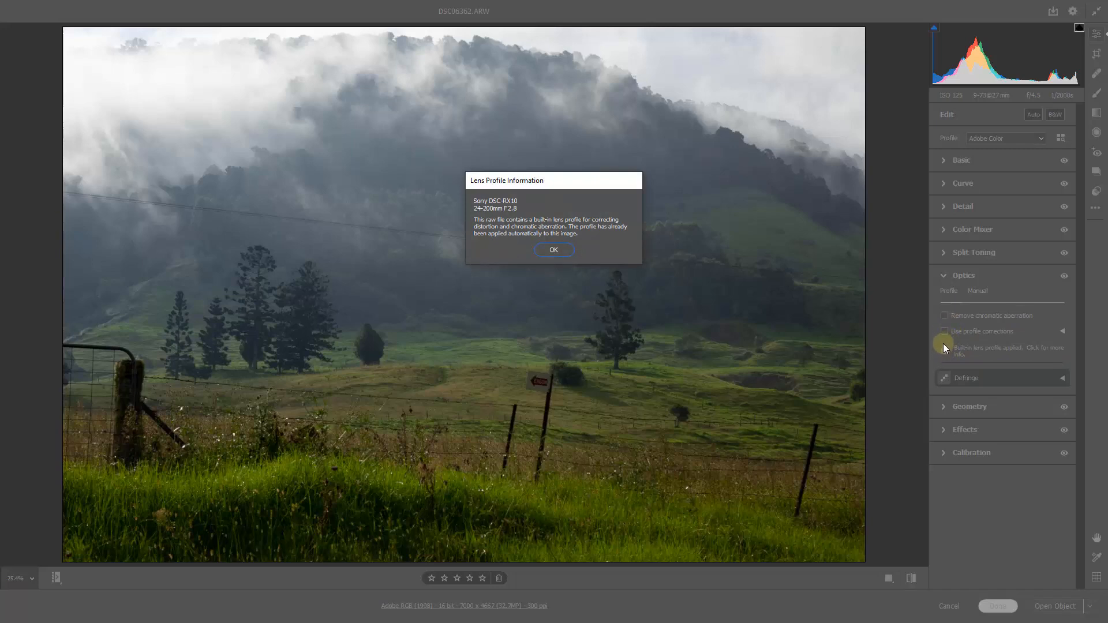
pyautogui.click(554, 250)
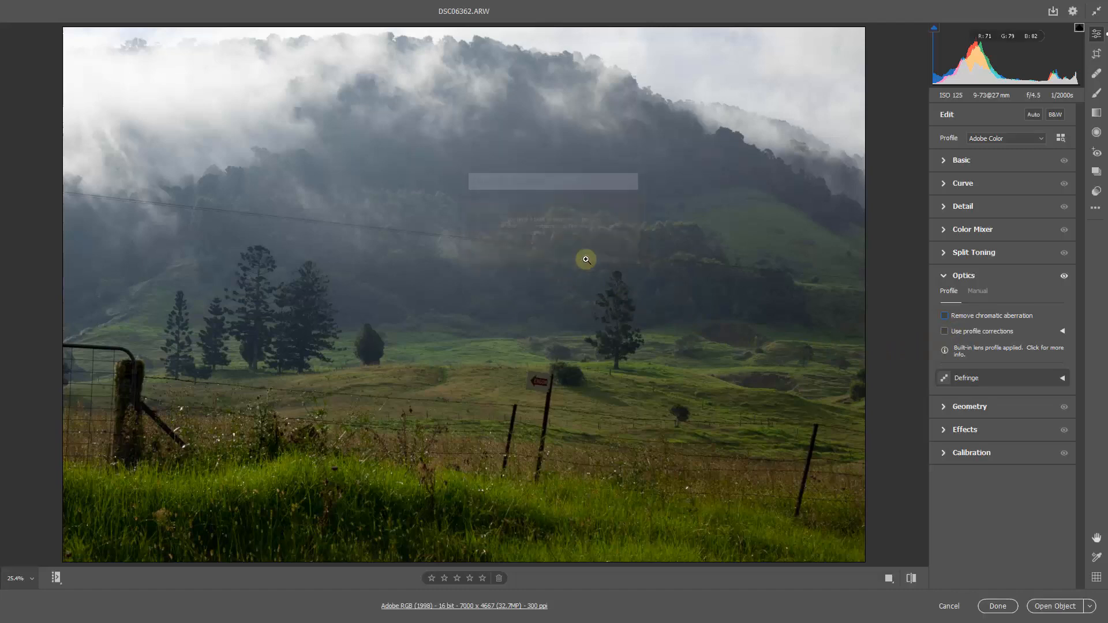
pyautogui.click(944, 276)
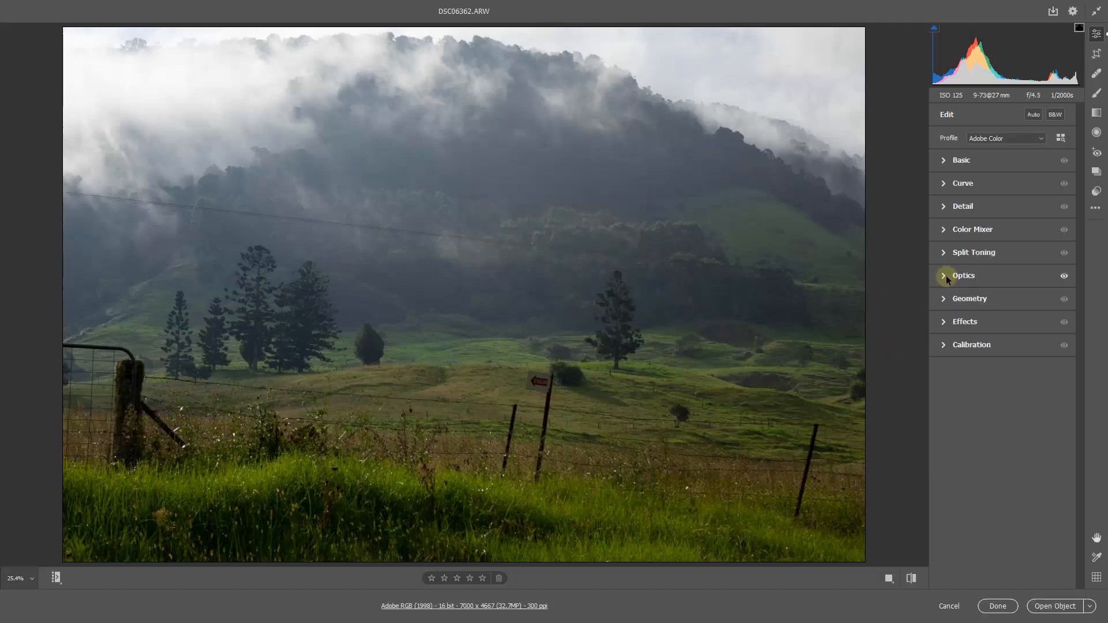
# Step: Set the white balance by sampling the dark conifers with the White Balance tool, giving temperature 6650 and tint +25
pyautogui.click(944, 161)
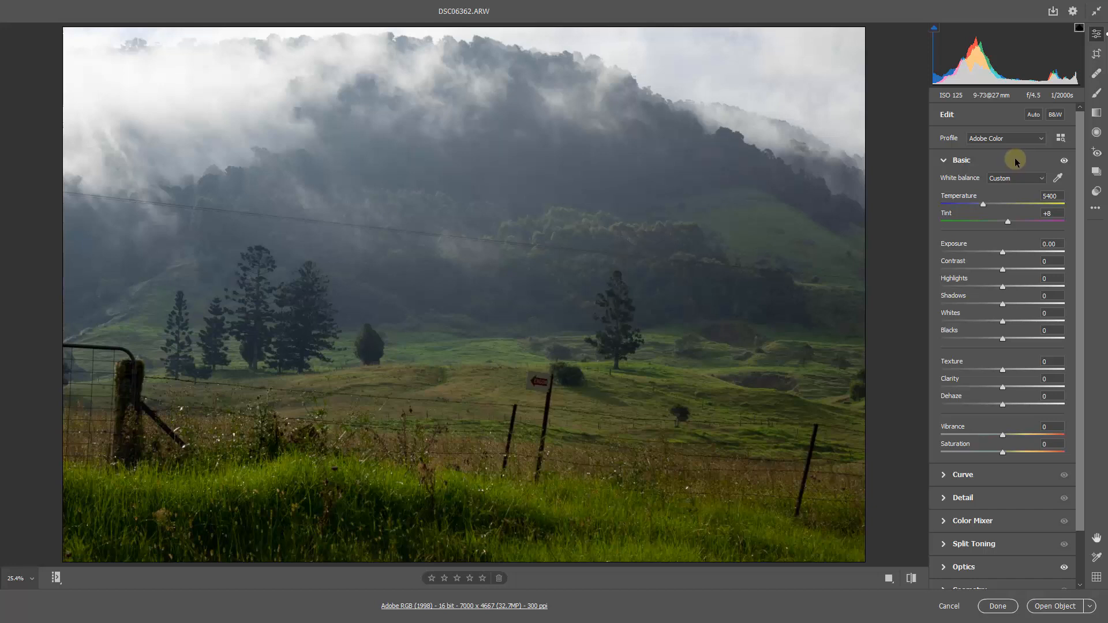
pyautogui.click(1057, 178)
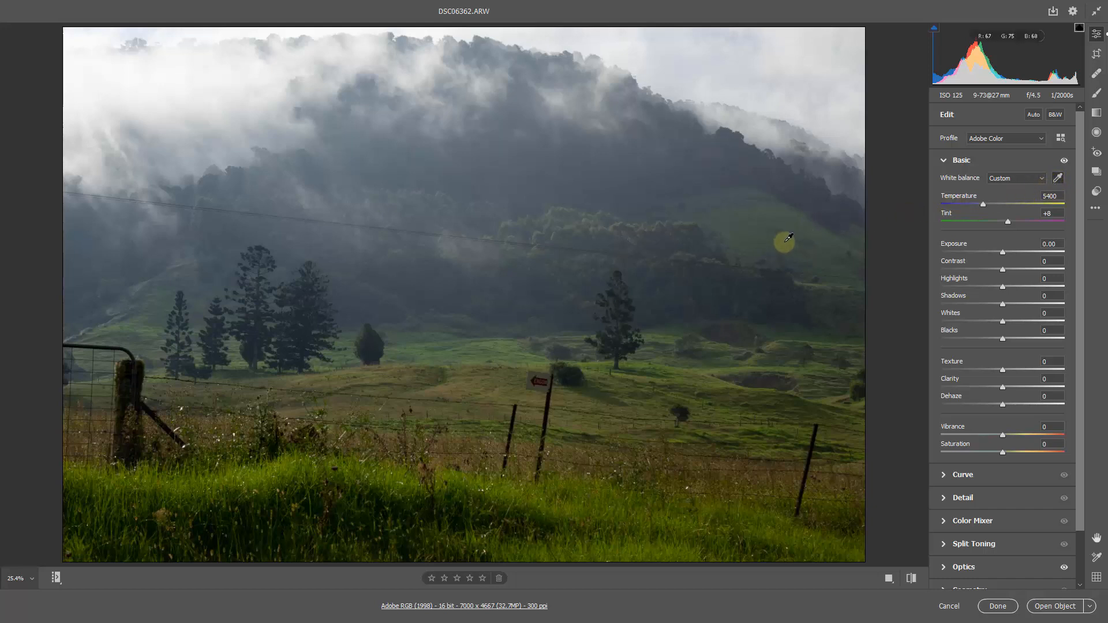
pyautogui.click(529, 359)
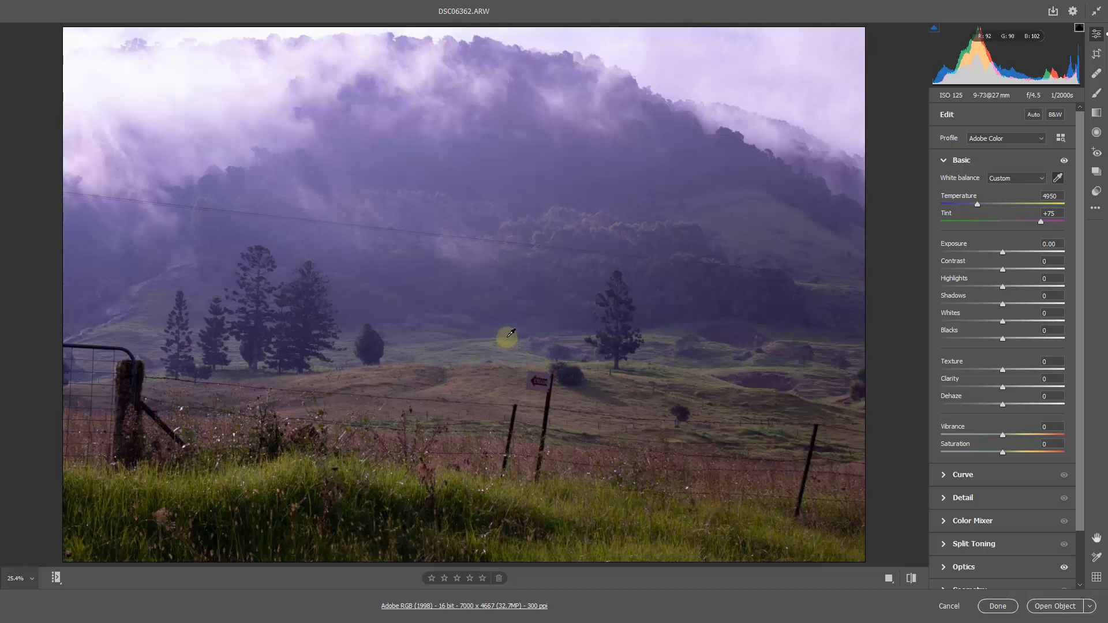
pyautogui.click(309, 306)
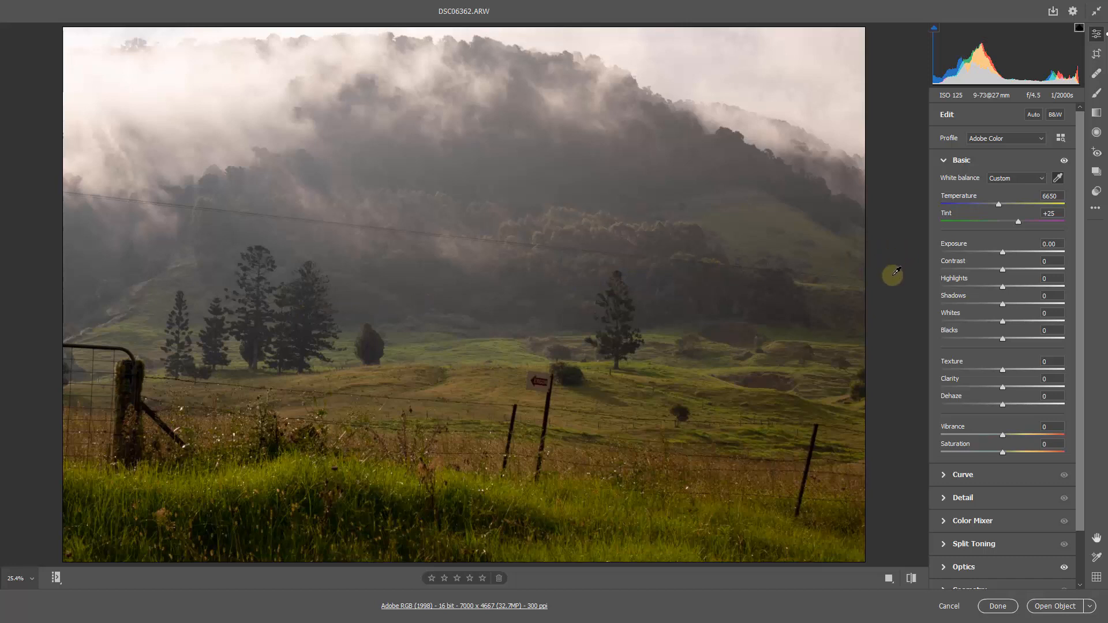
# Step: Set the photo's global adjustments to clarity +54, exposure +0.35 and vibrance +63
pyautogui.click(1035, 386)
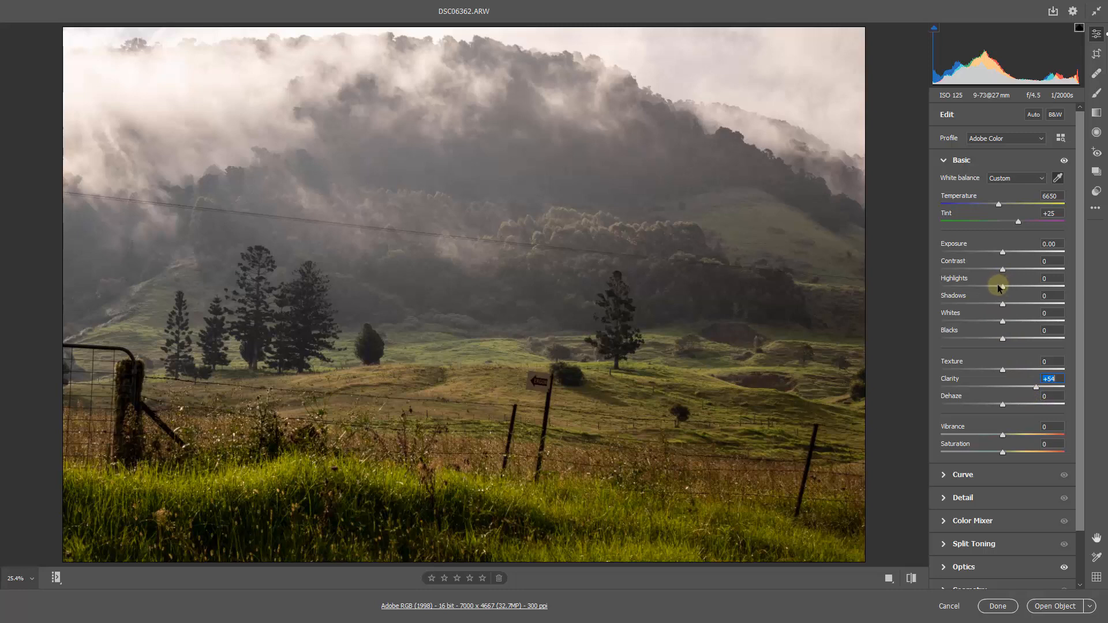
pyautogui.click(1003, 254)
pyautogui.moveTo(1003, 254); pyautogui.dragTo(1005, 258)
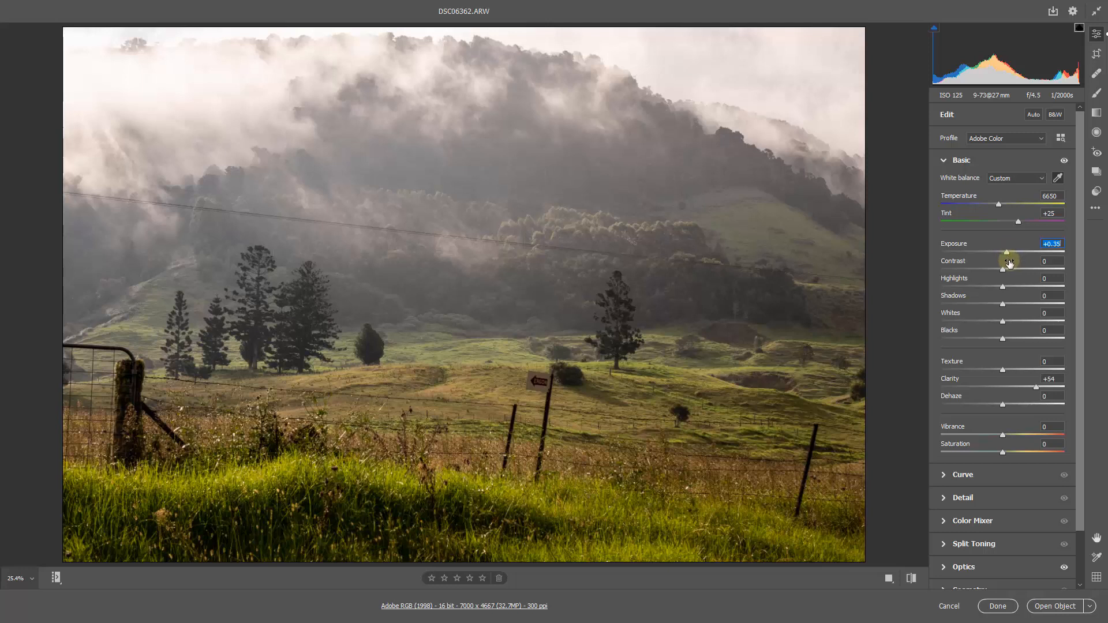
pyautogui.click(1031, 435)
pyautogui.moveTo(1029, 436); pyautogui.dragTo(1039, 438)
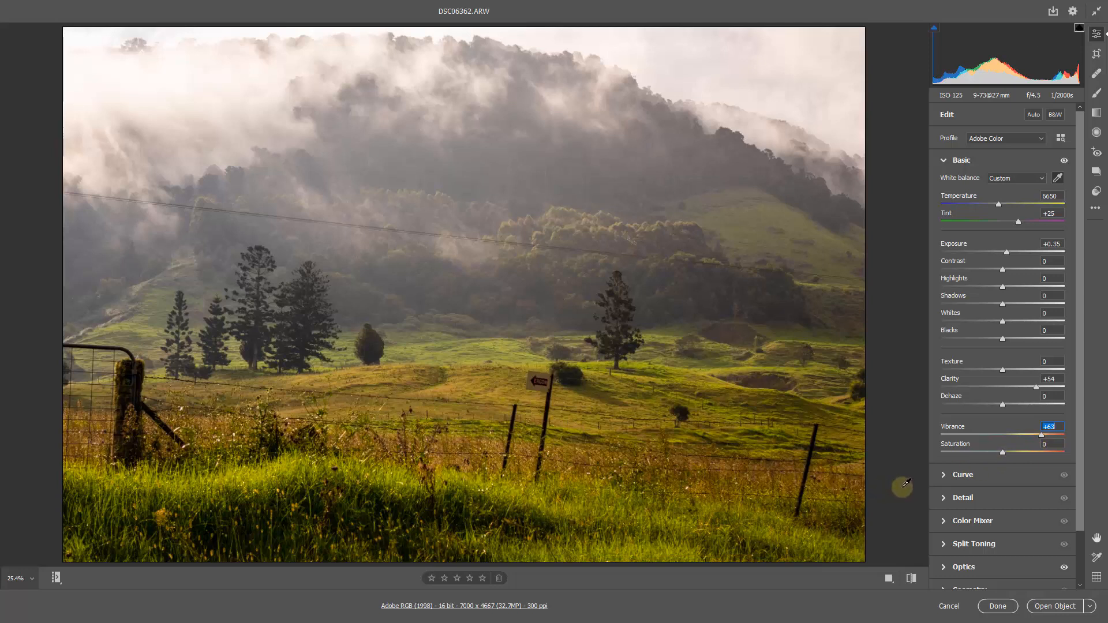
# Step: Add a graduated filter from the foreground grass up to the fence line and set its saturation to -57
pyautogui.click(1097, 113)
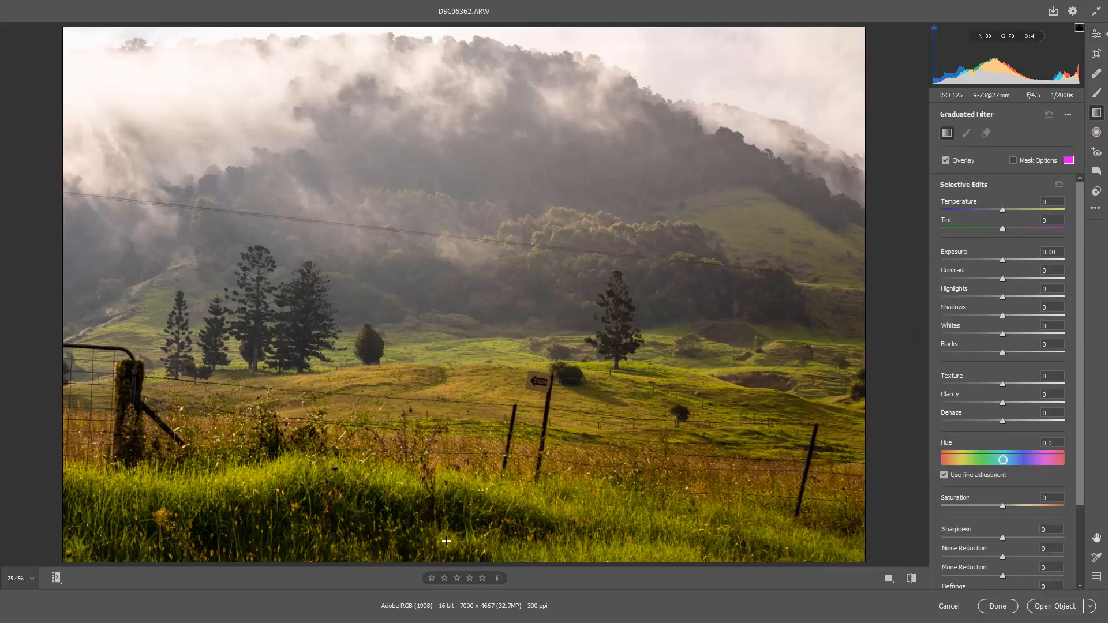
pyautogui.moveTo(442, 554); pyautogui.dragTo(458, 401)
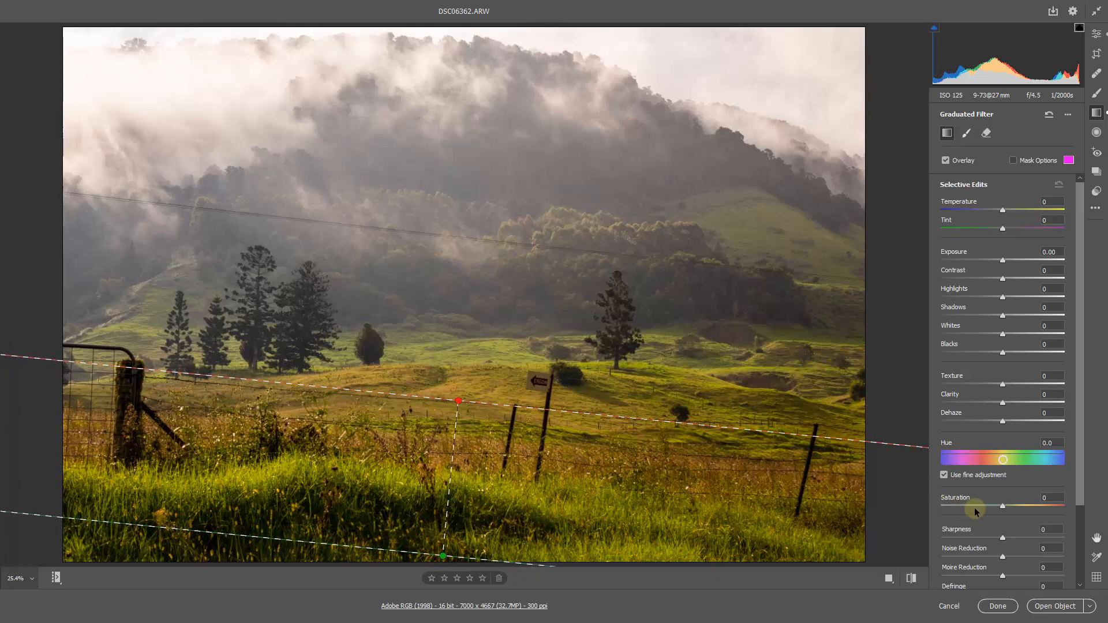
pyautogui.moveTo(972, 501); pyautogui.dragTo(968, 504)
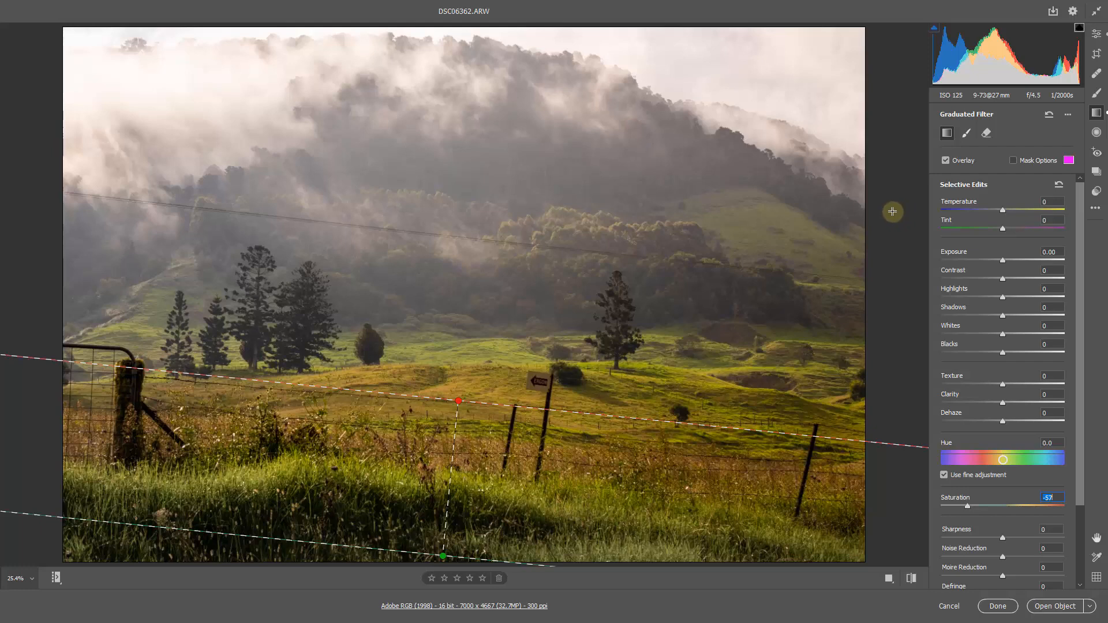
# Step: Add a second graduated filter from the sky down to the conifers and tilt it to follow the valley's slope
pyautogui.moveTo(448, 39); pyautogui.dragTo(417, 334)
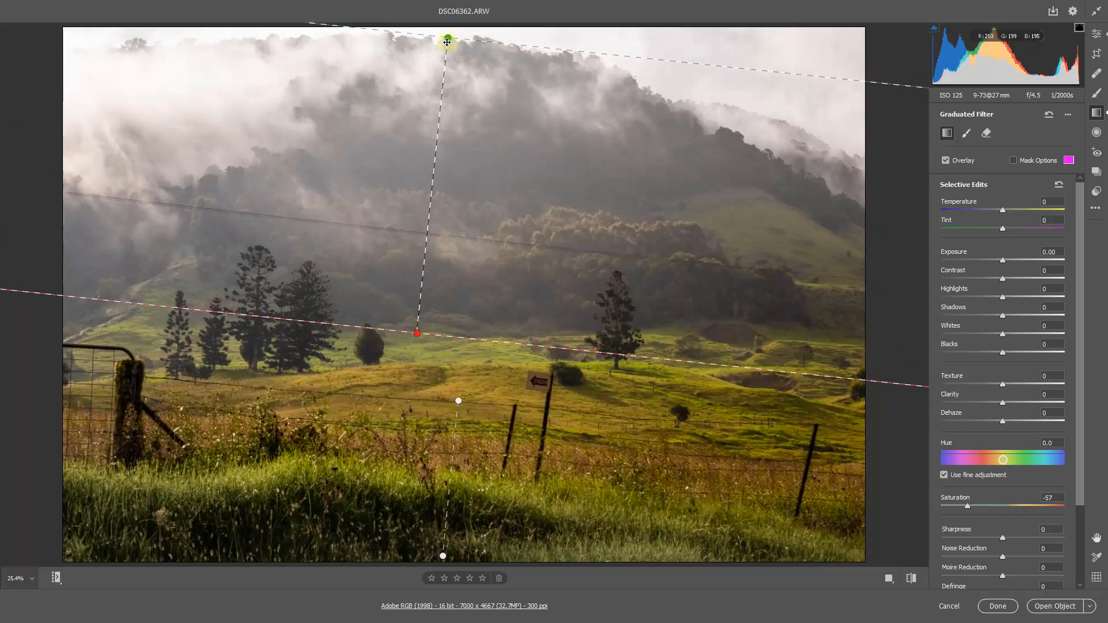
pyautogui.moveTo(446, 42)
pyautogui.mouseDown()
pyautogui.moveTo(445, 136)
pyautogui.moveTo(454, 44)
pyautogui.mouseUp()
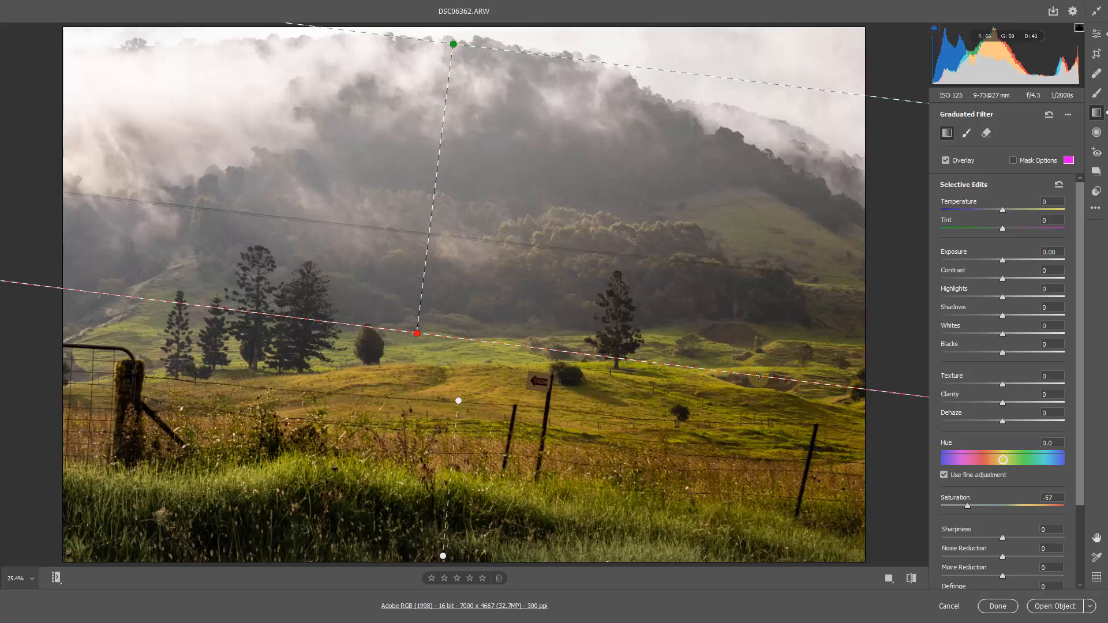
pyautogui.moveTo(759, 377); pyautogui.dragTo(733, 378)
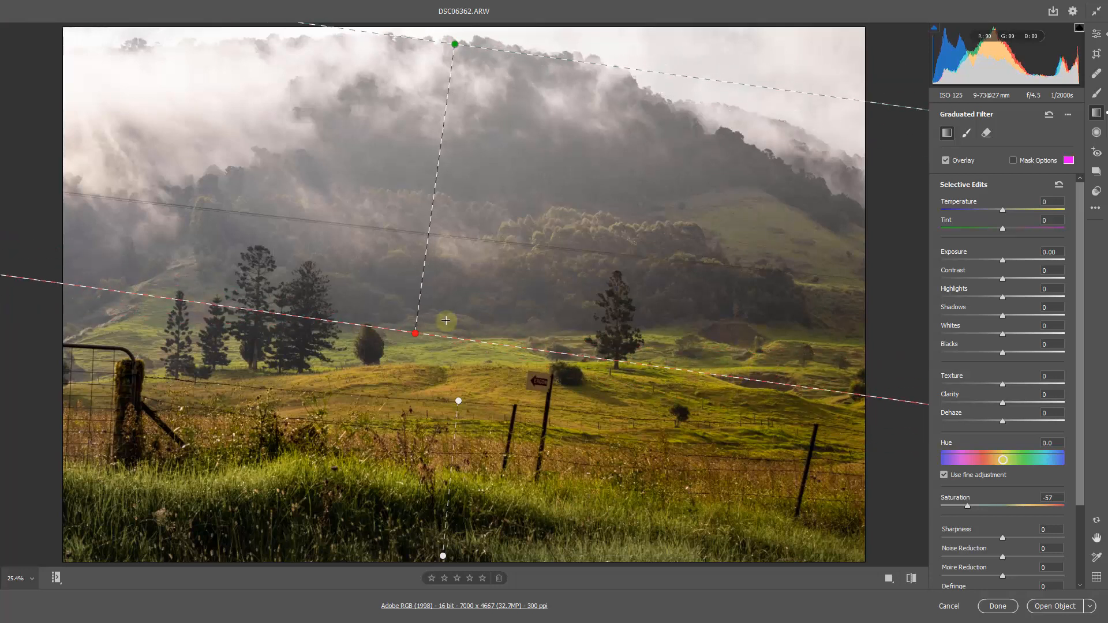
pyautogui.moveTo(416, 333); pyautogui.dragTo(423, 314)
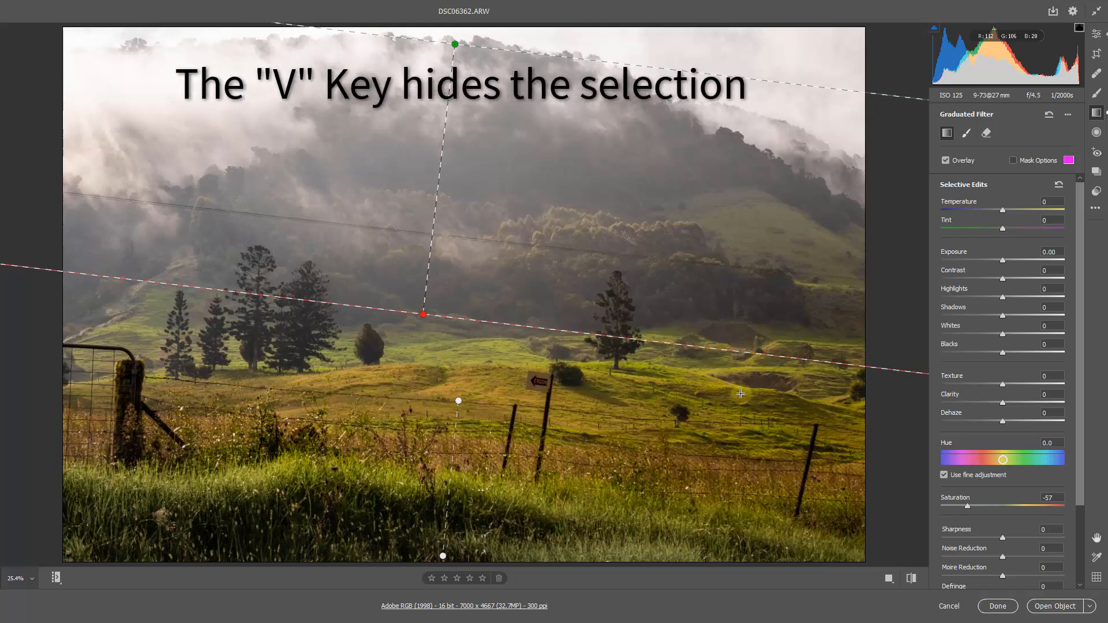
# Step: Hide the filter overlay and set the sky filter to exposure -1.10, whites +15 and blacks -17
pyautogui.press('v')
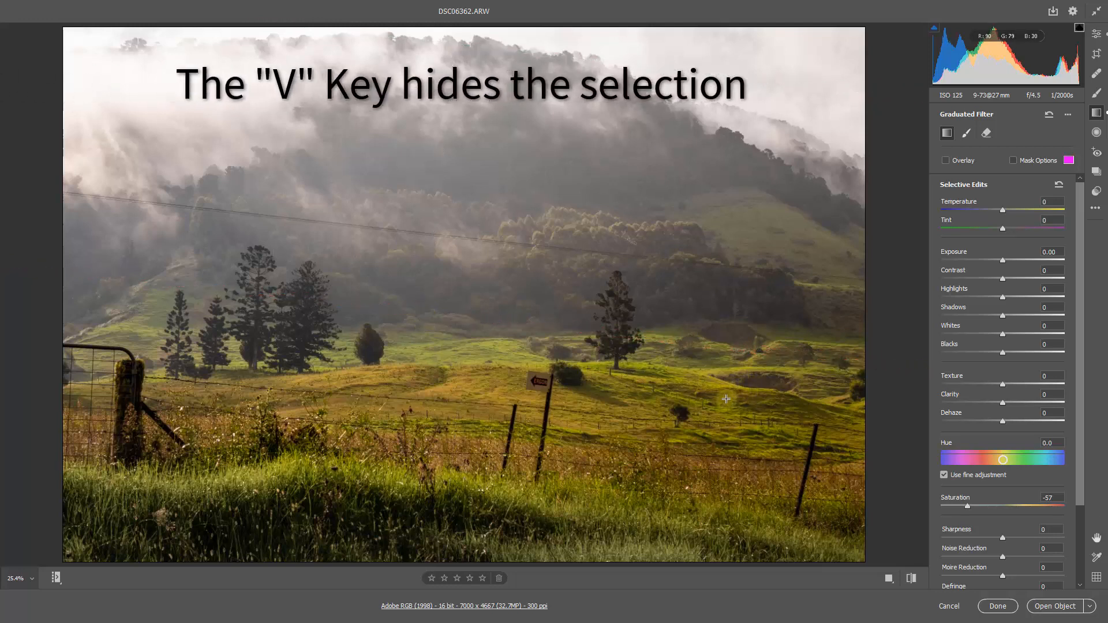
pyautogui.click(1003, 260)
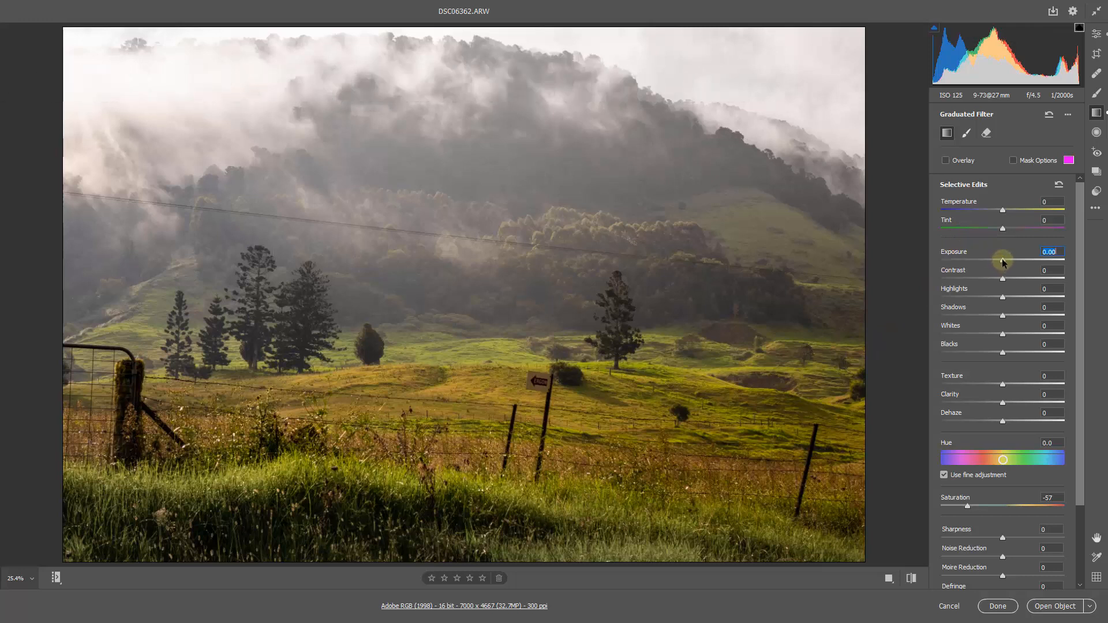
pyautogui.moveTo(1002, 262)
pyautogui.mouseDown()
pyautogui.moveTo(962, 263)
pyautogui.moveTo(1003, 263)
pyautogui.moveTo(979, 264)
pyautogui.moveTo(991, 272)
pyautogui.mouseUp()
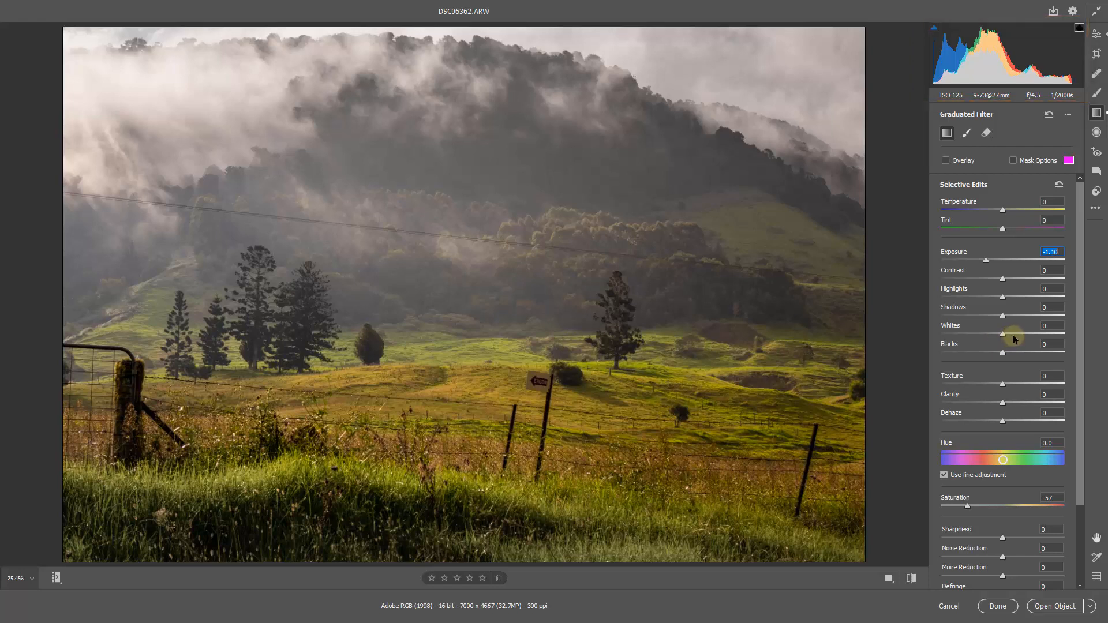
pyautogui.click(1014, 335)
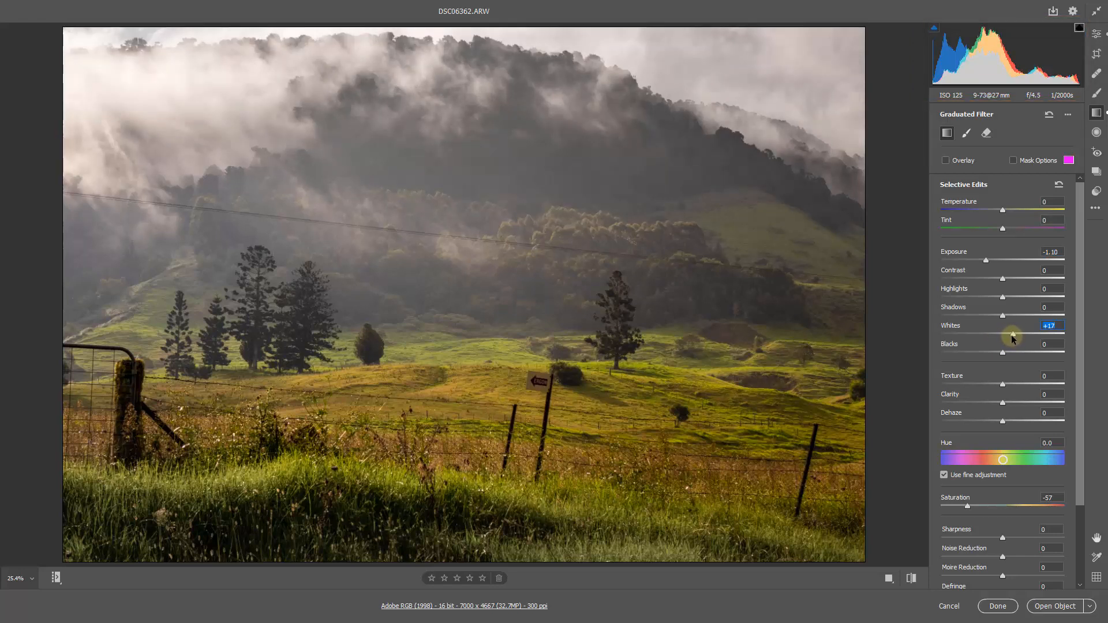
pyautogui.moveTo(1013, 336); pyautogui.dragTo(1015, 337)
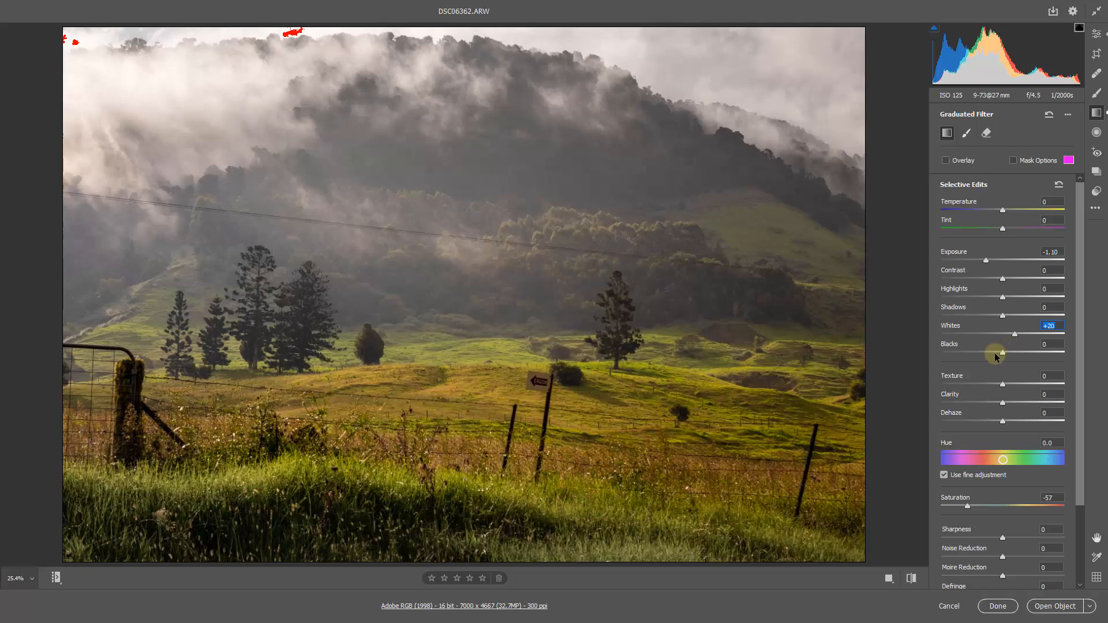
pyautogui.moveTo(993, 353); pyautogui.dragTo(989, 355)
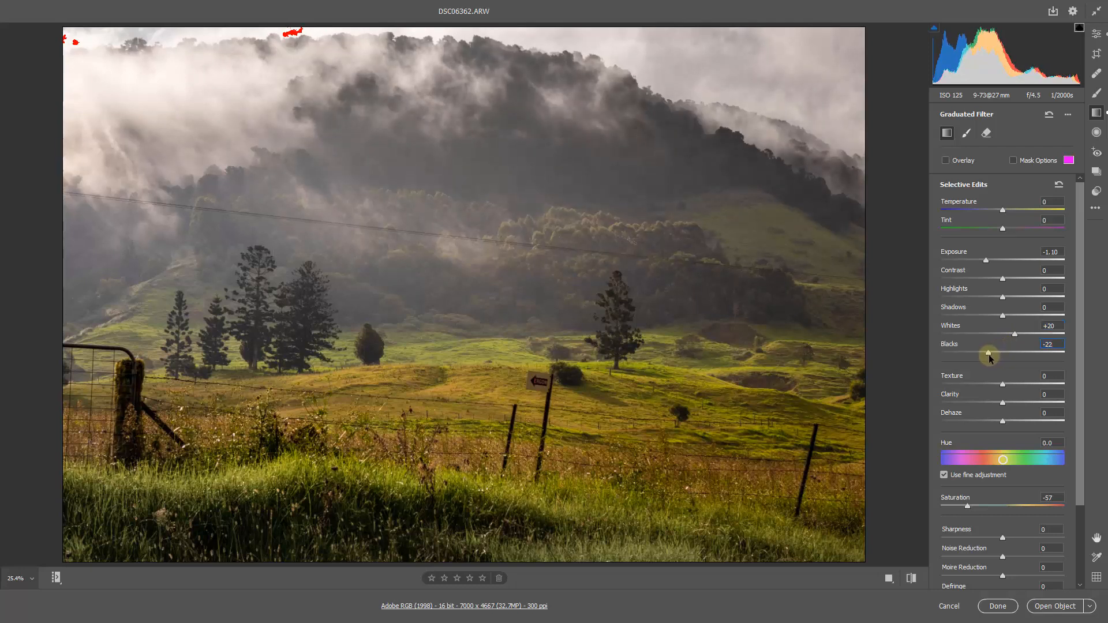
pyautogui.moveTo(990, 356); pyautogui.dragTo(995, 356)
pyautogui.click(1013, 334)
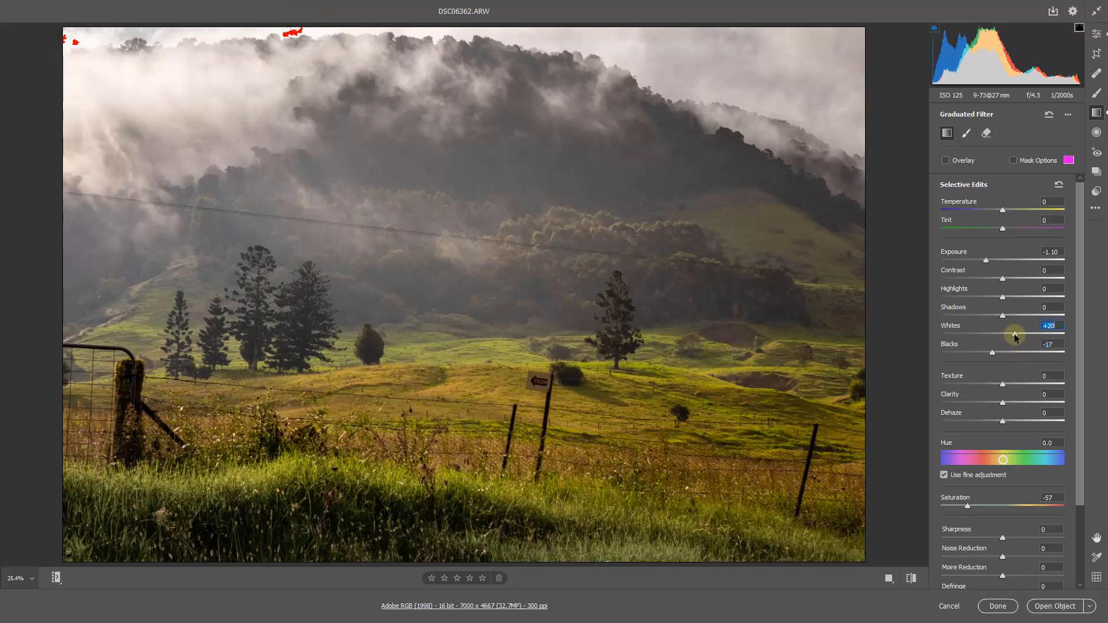
pyautogui.moveTo(1015, 334); pyautogui.dragTo(1012, 334)
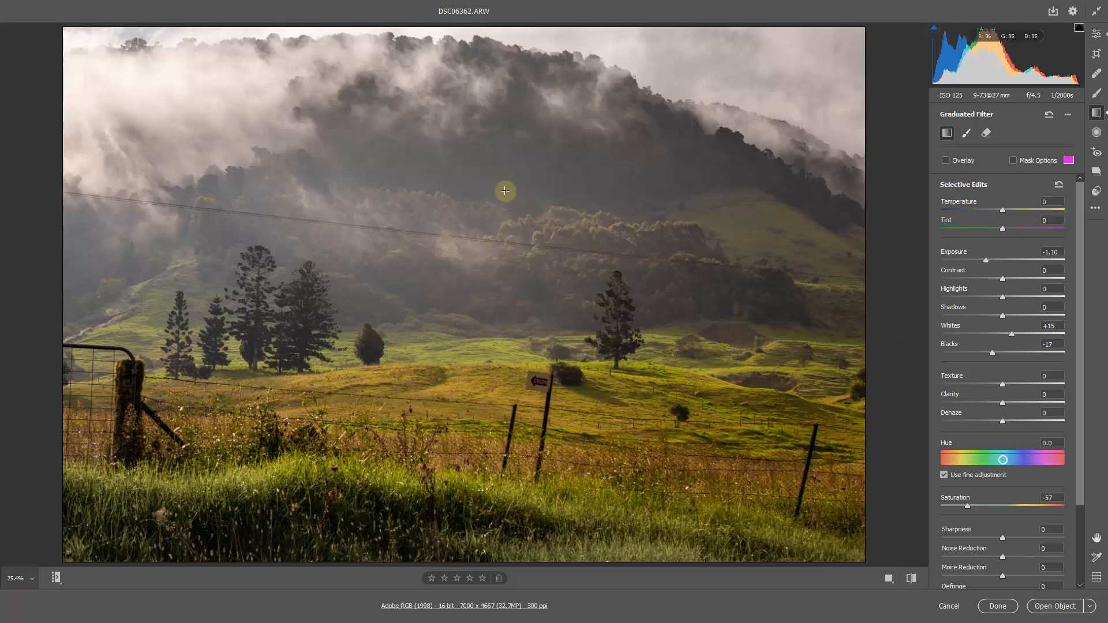
# Step: Show the overlay, add a third graduated filter across the sky's upper-left corner and reset its local correction settings
pyautogui.press('v')
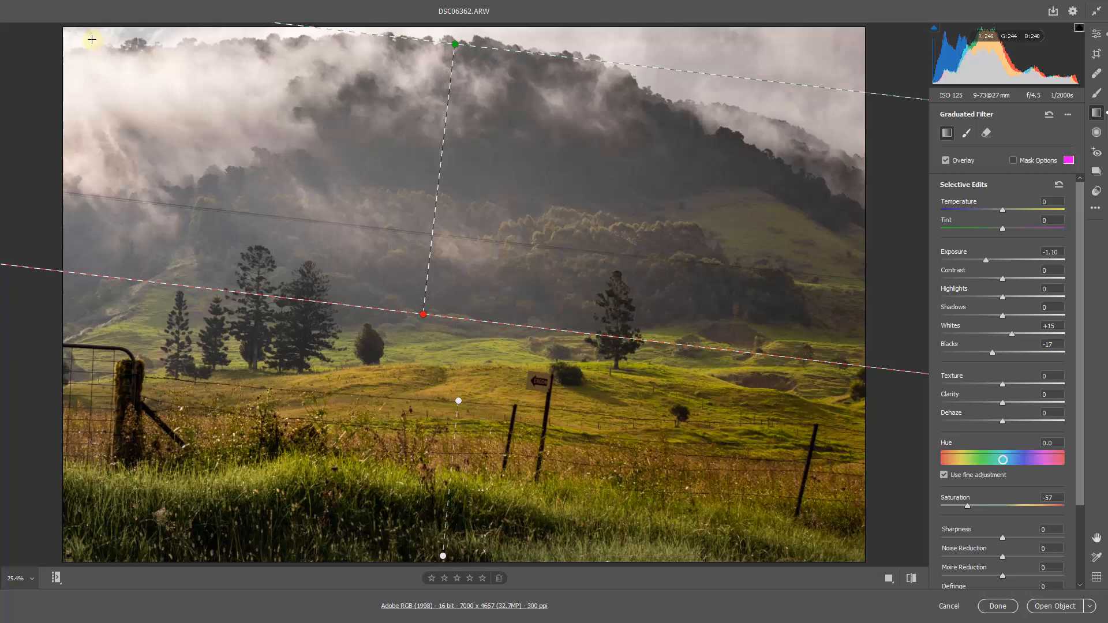
pyautogui.moveTo(92, 40); pyautogui.dragTo(130, 240)
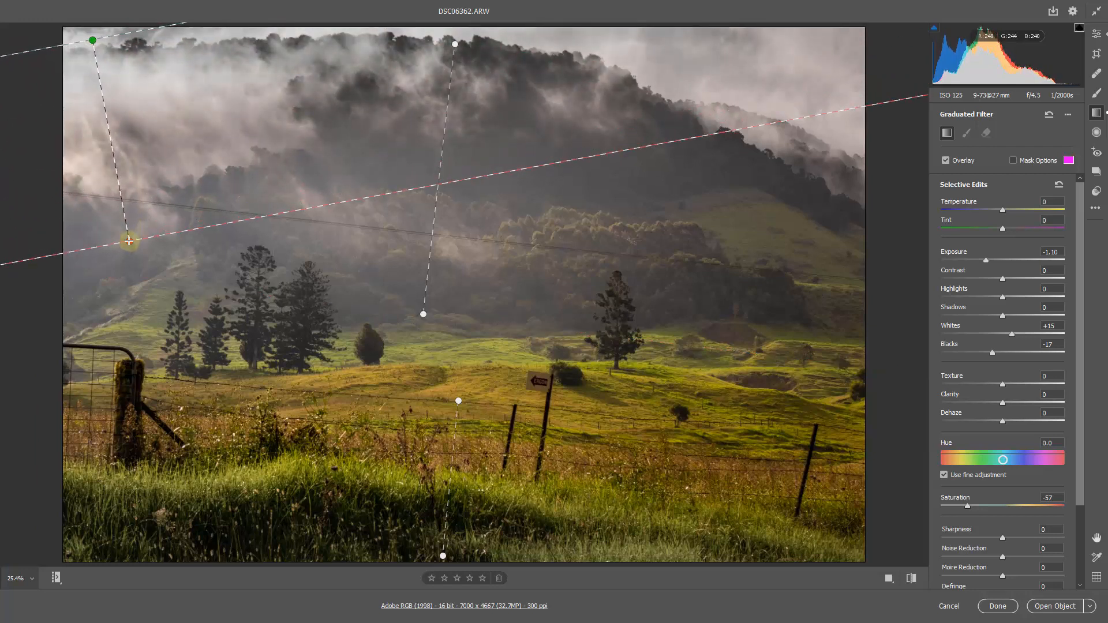
pyautogui.rightClick(205, 132)
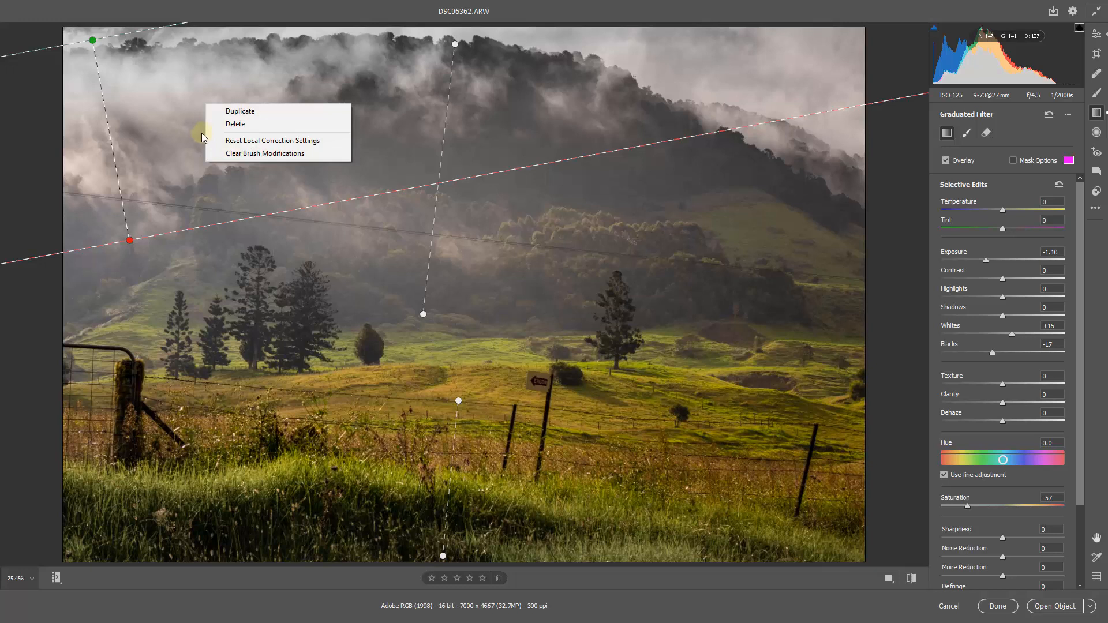
pyautogui.click(239, 142)
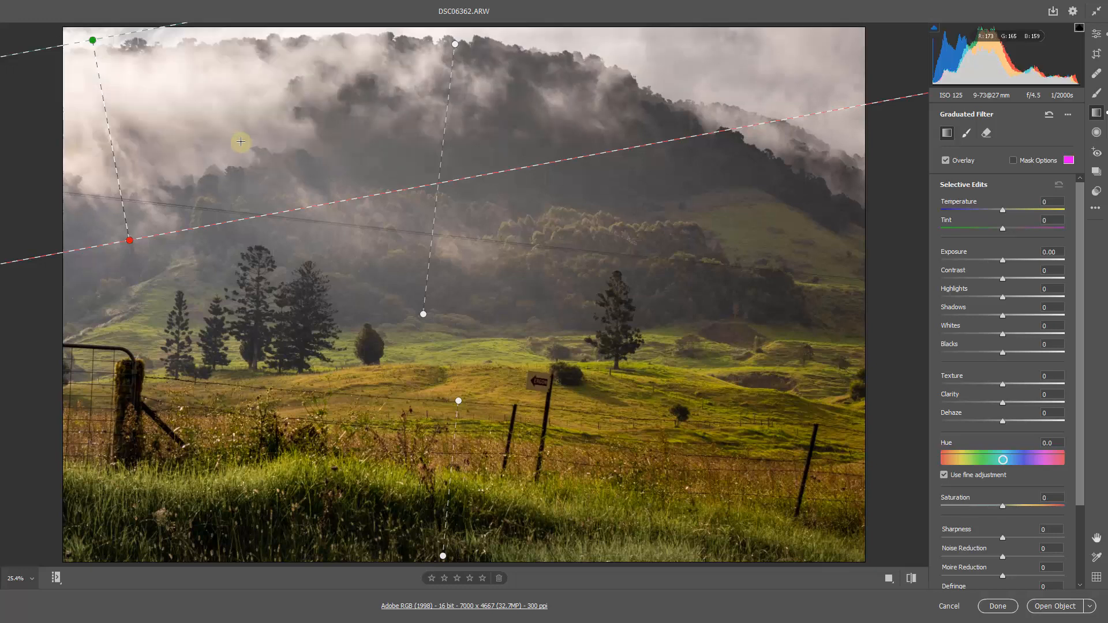
# Step: Hide the overlay and lower the corner sky filter's highlights to -40
pyautogui.press('v')
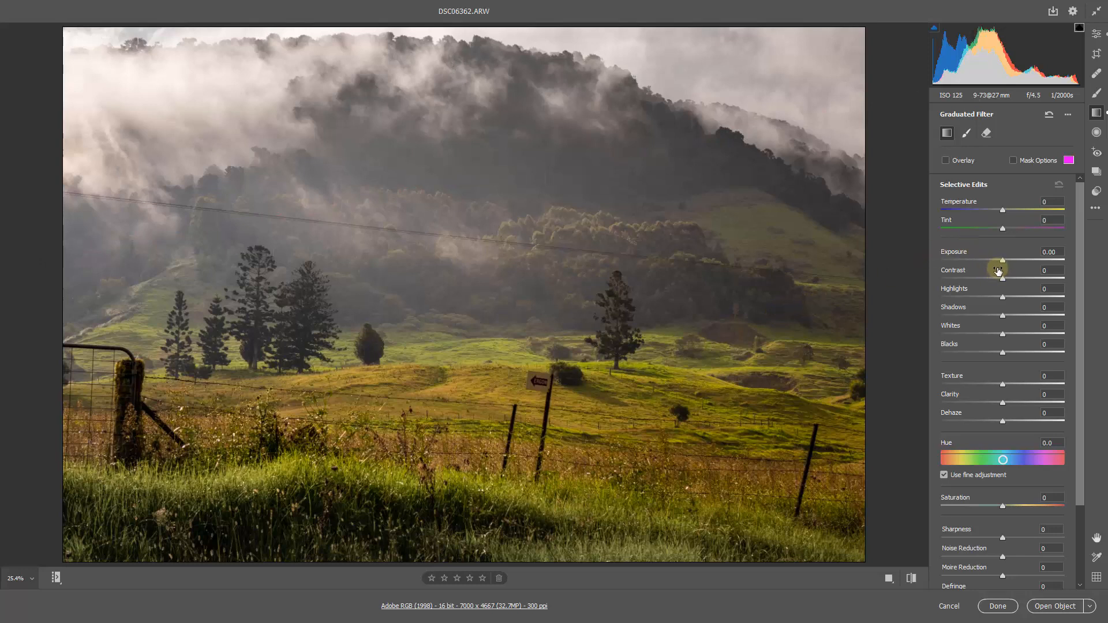
pyautogui.click(984, 298)
pyautogui.moveTo(984, 299); pyautogui.dragTo(979, 297)
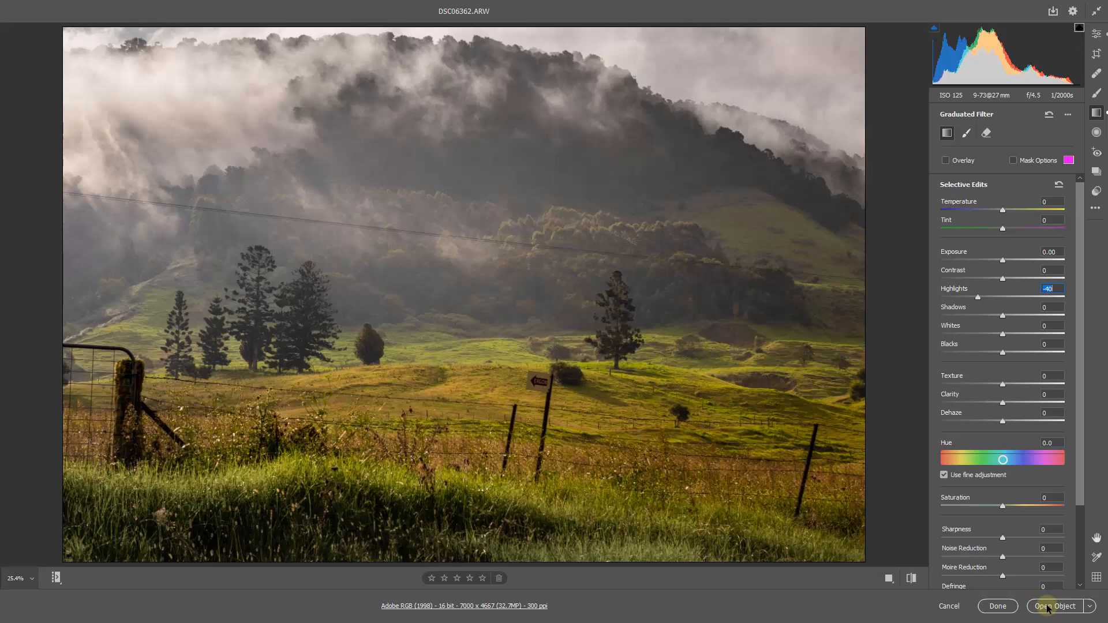
# Step: Open the edited raw photo as a smart object in Photoshop with a new blank layer above it, and activate the Move tool
pyautogui.click(1048, 608)
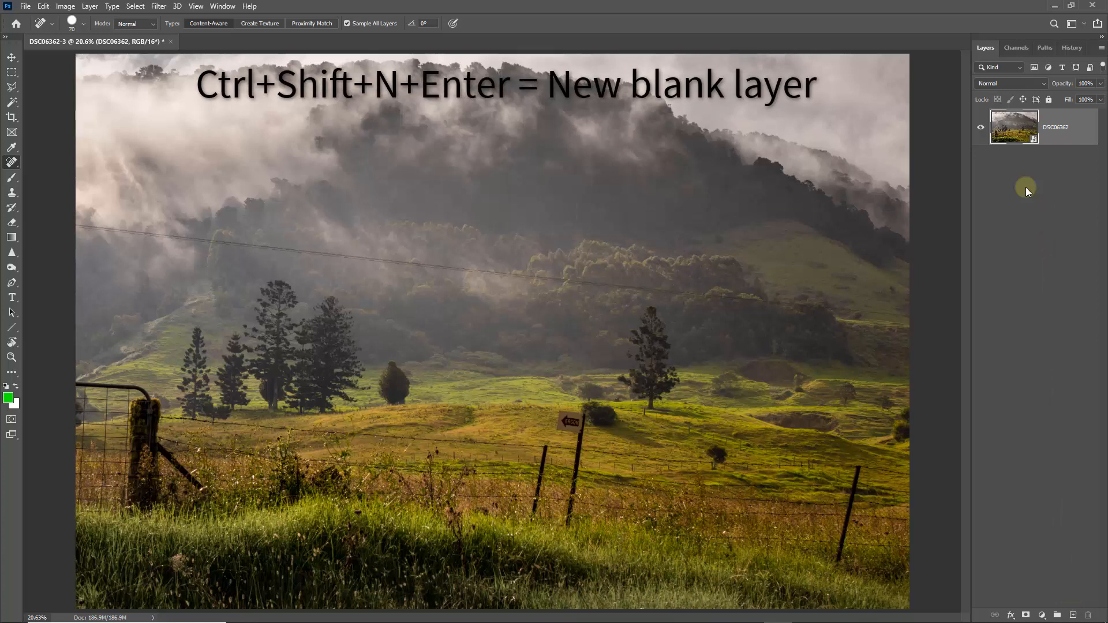
pyautogui.hotkey('ctrl', 'shift', 'n')
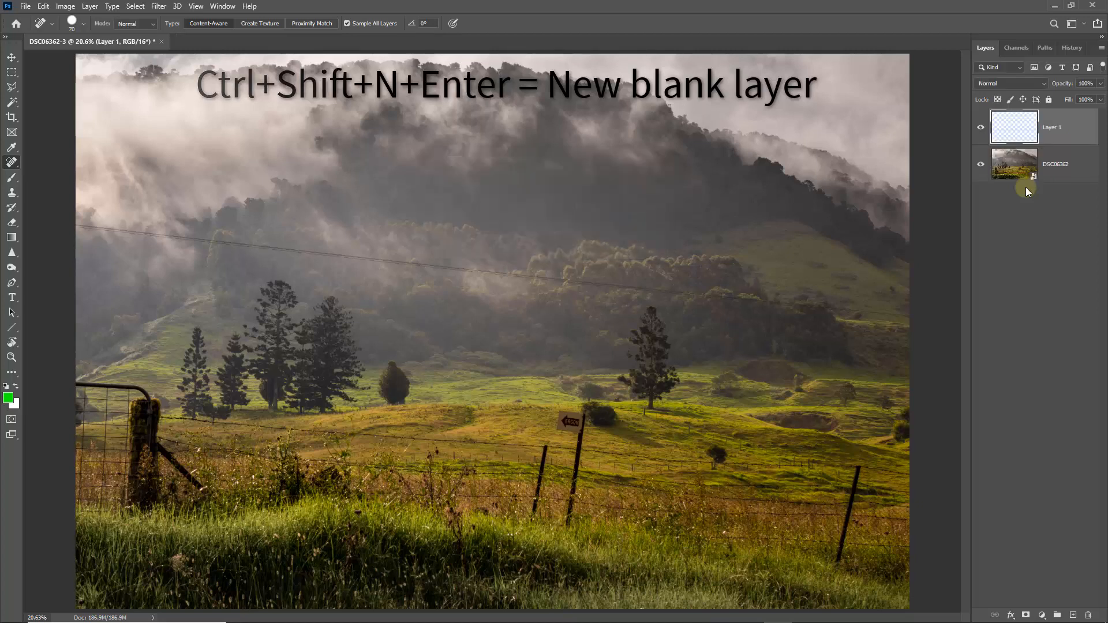
pyautogui.press('Return')
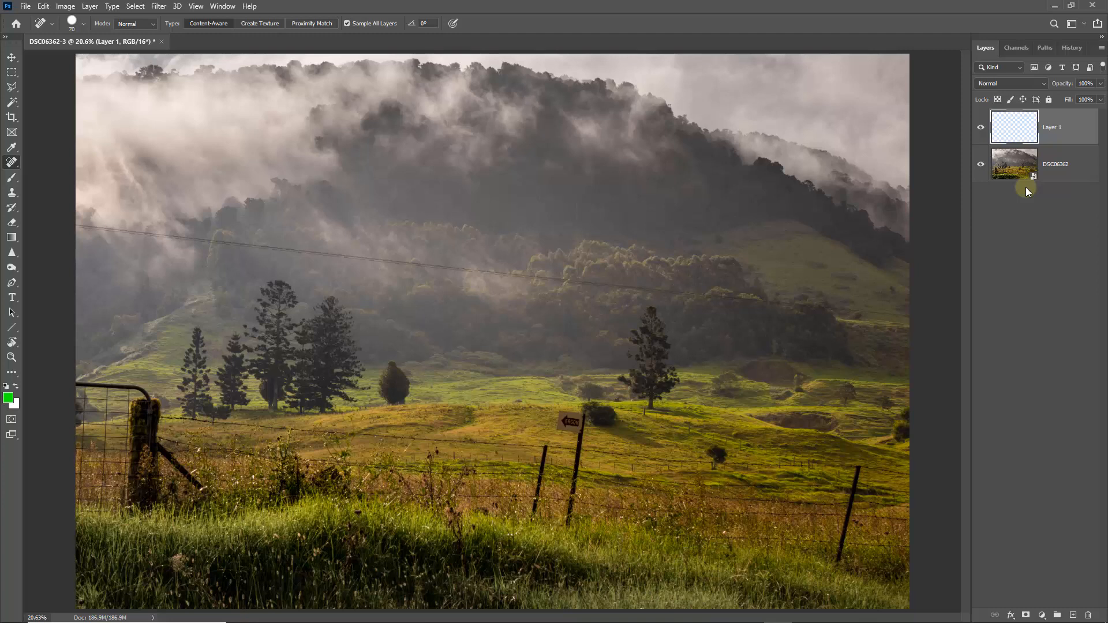
pyautogui.press('v')
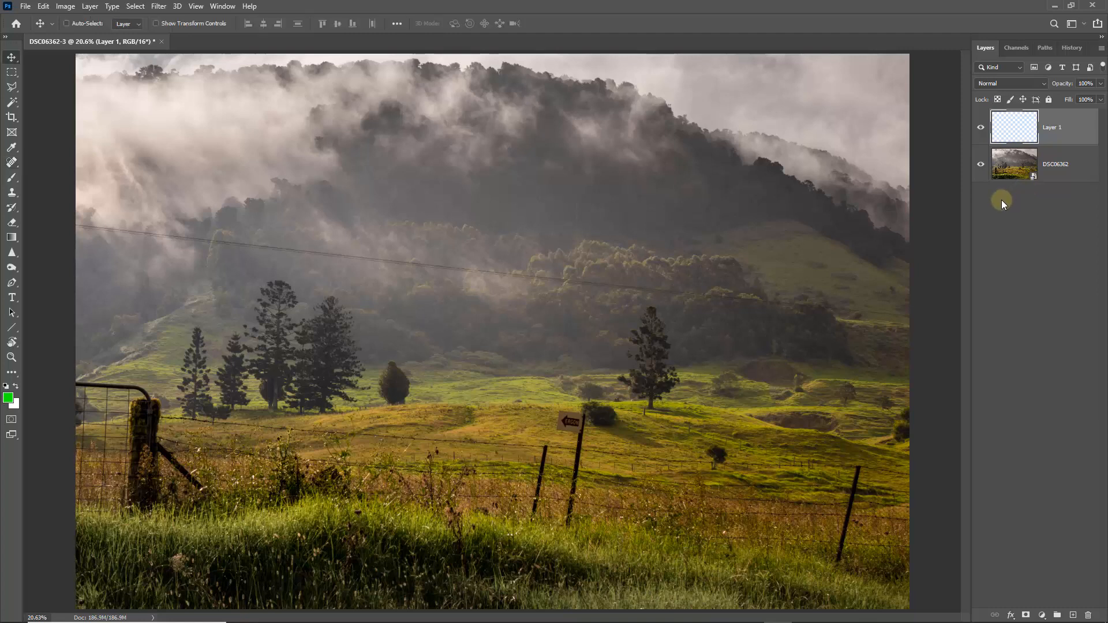
# Step: Paint out the whole power line across the misty hillside with one straight Spot Healing Brush stroke on Layer 1
pyautogui.click(11, 162)
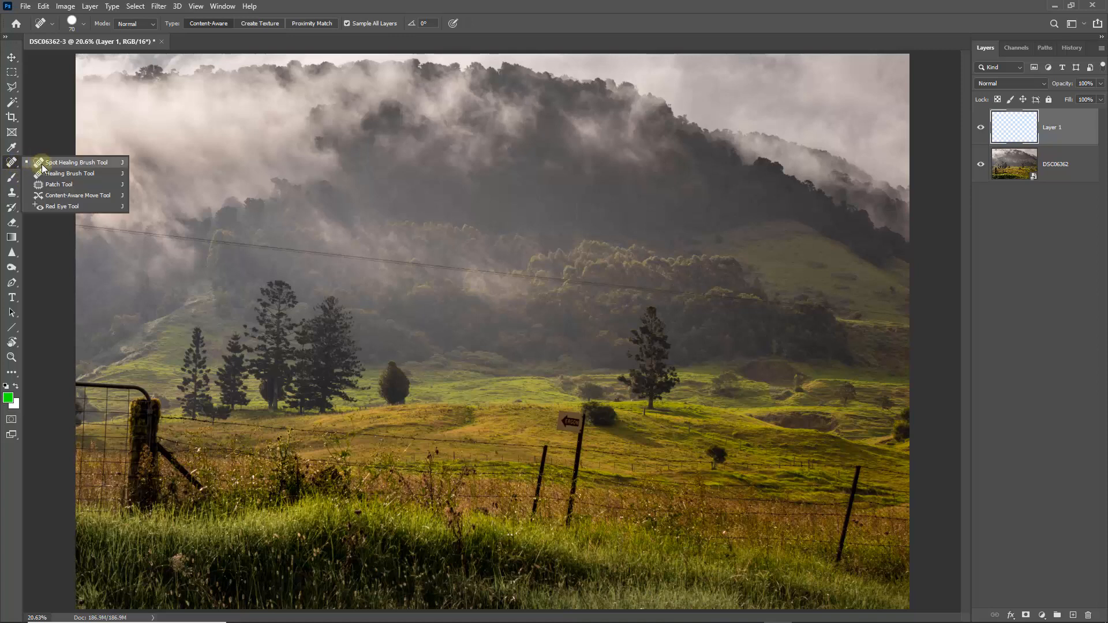
pyautogui.click(42, 165)
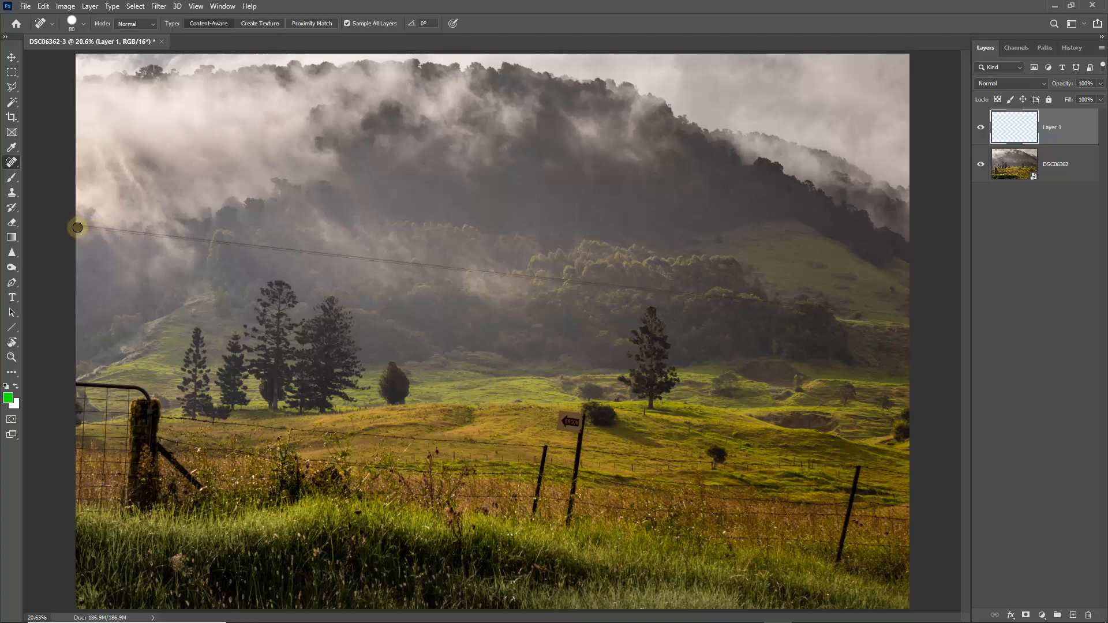
pyautogui.click(77, 228)
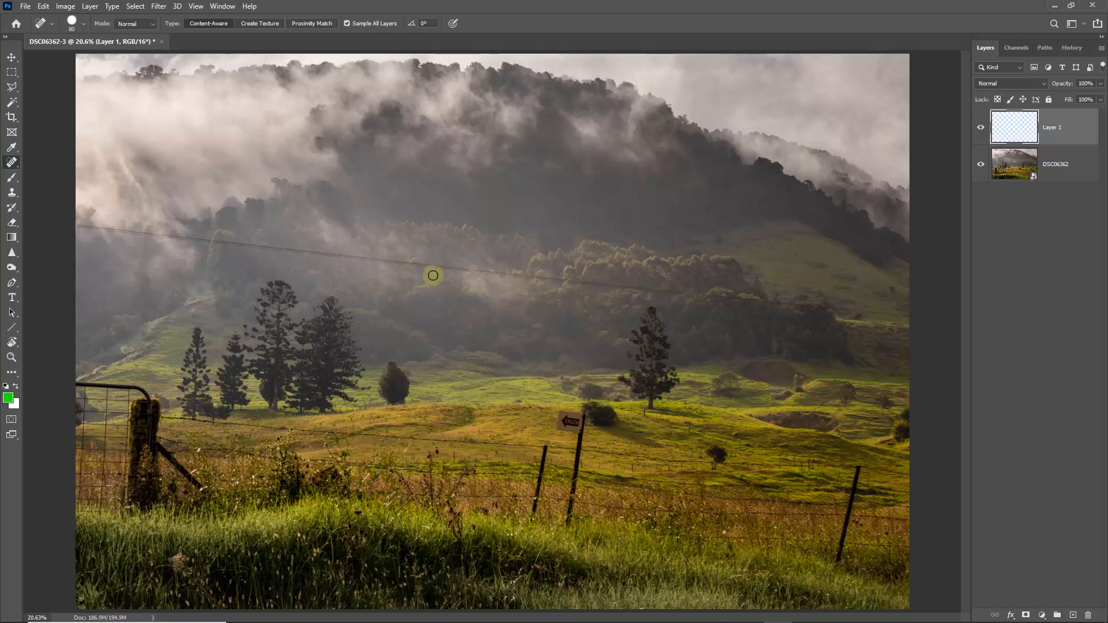
pyautogui.keyDown('shift'); pyautogui.click(916, 317); pyautogui.keyUp('shift')
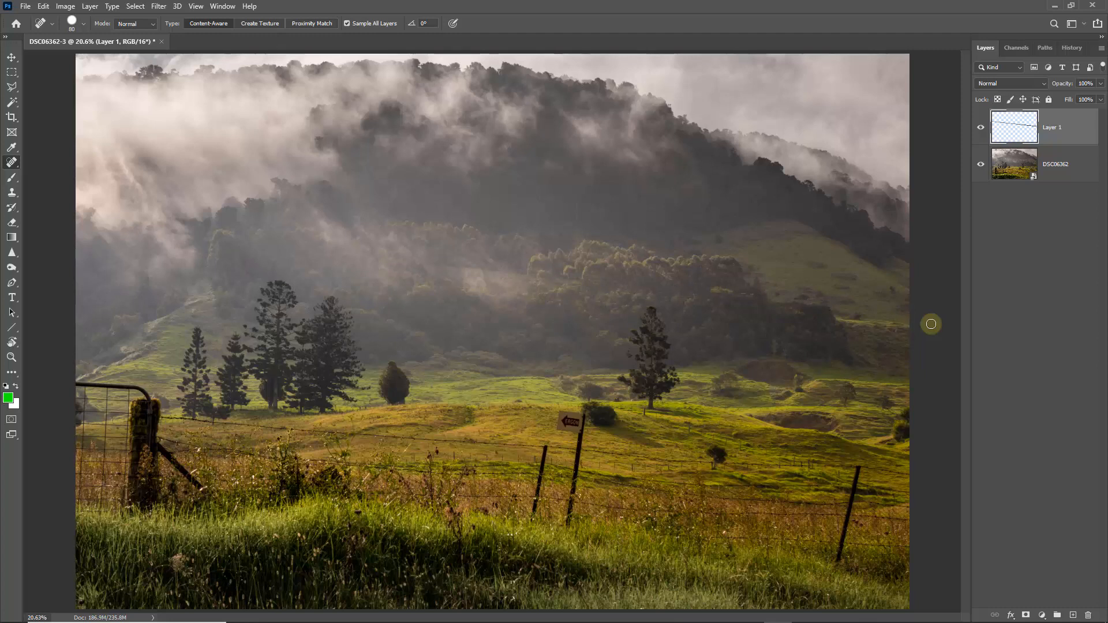
# Step: Toggle Layer 1's visibility to compare the hillside before and after the power line healing
pyautogui.click(981, 130)
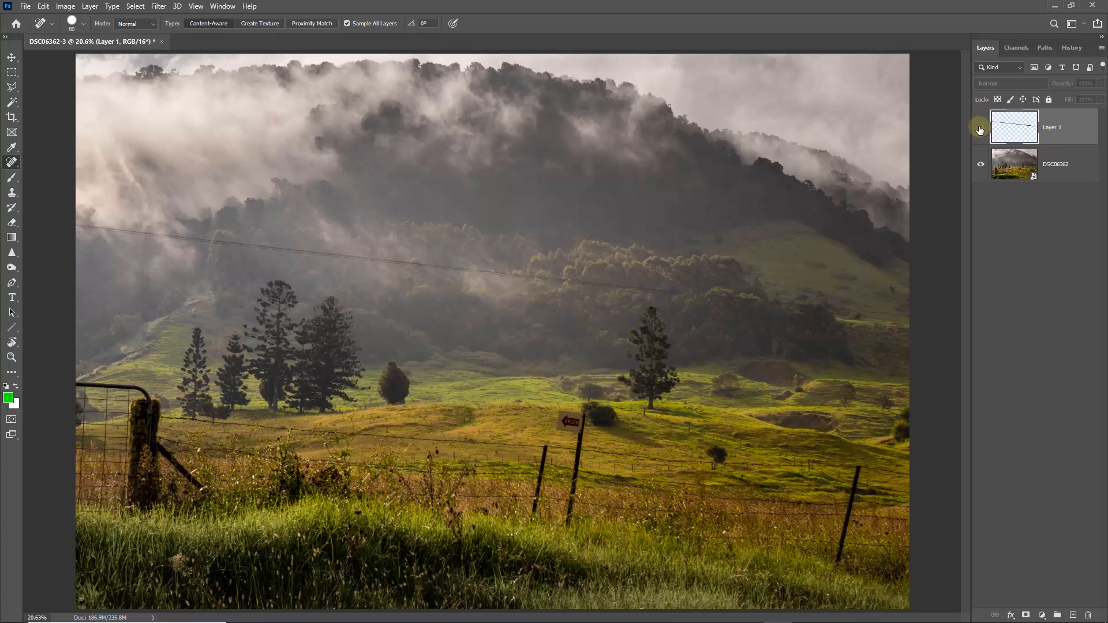
pyautogui.click(981, 130)
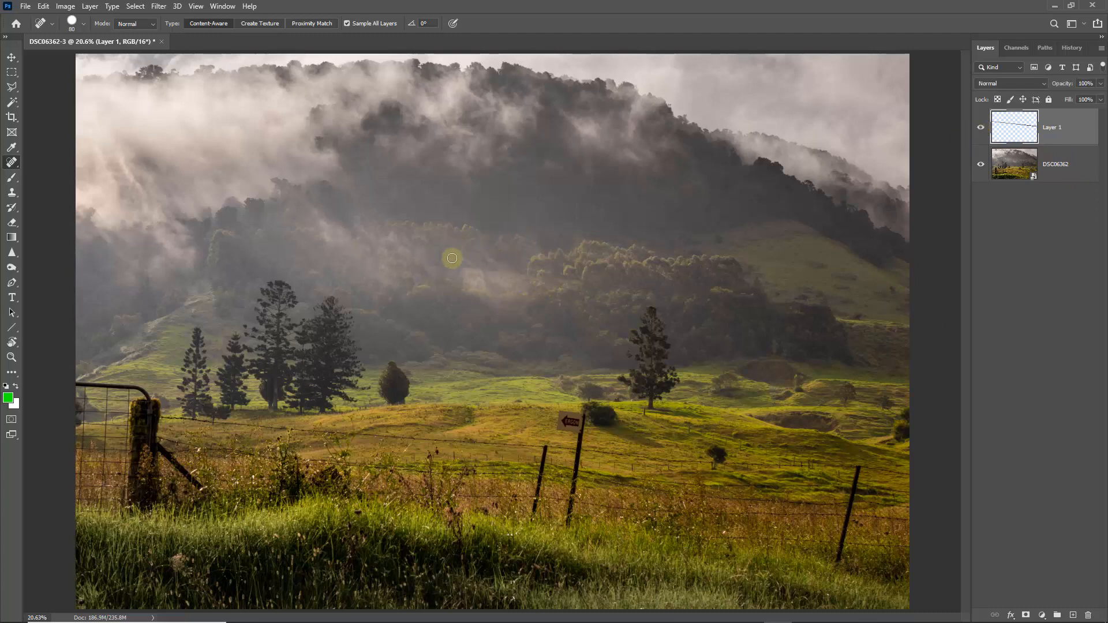
pyautogui.click(981, 130)
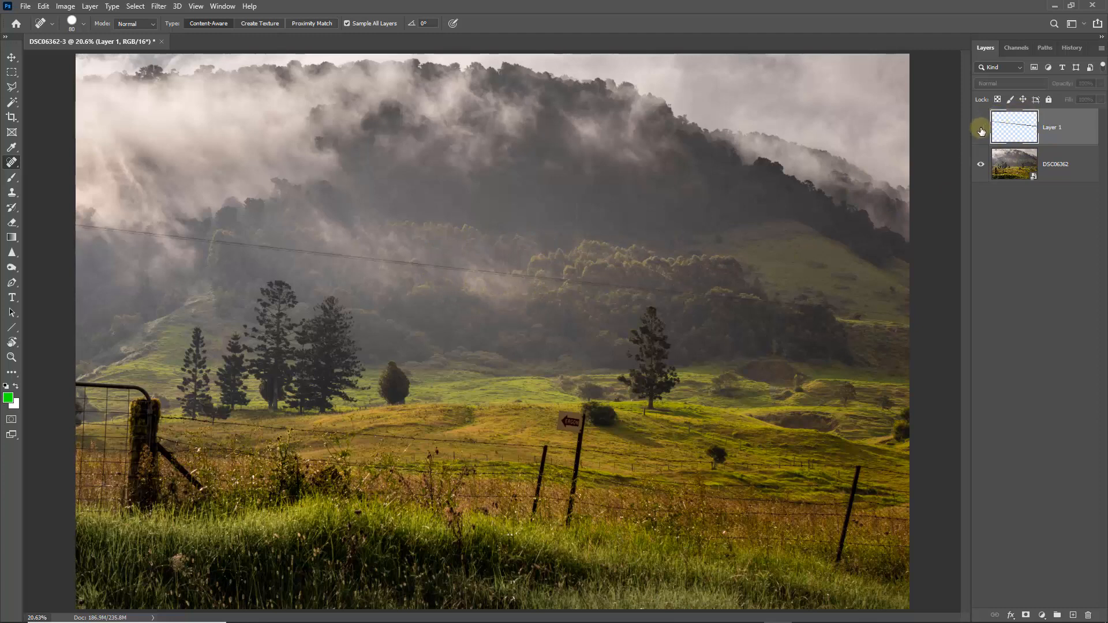
pyautogui.click(980, 131)
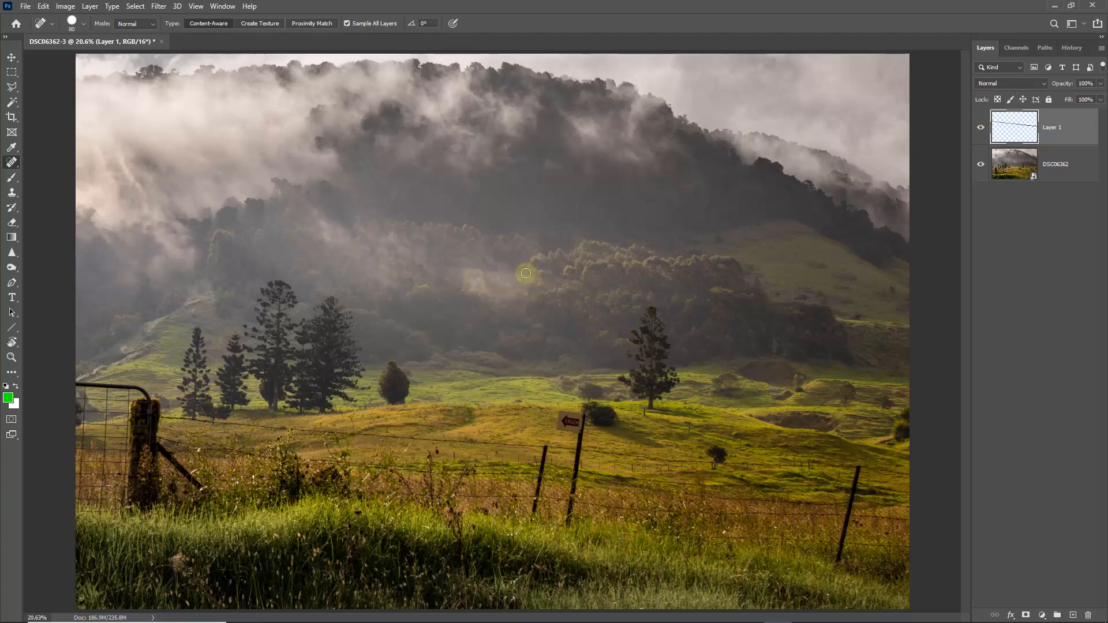
# Step: Hide Layer 1 and add a new blank layer above it
pyautogui.click(981, 128)
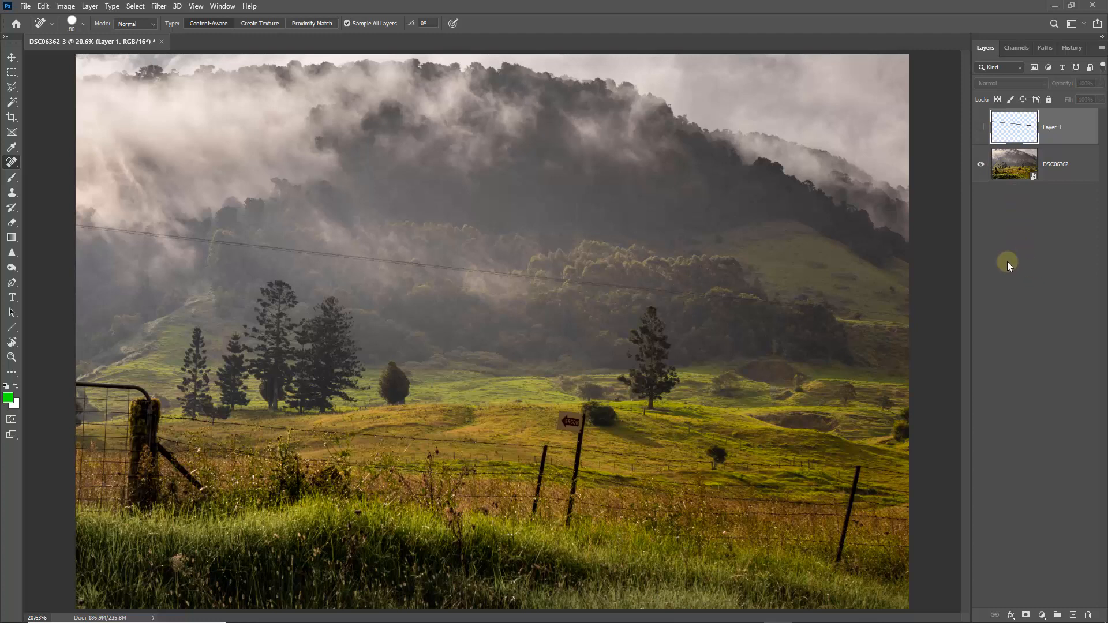
pyautogui.hotkey('ctrl', 'shift', 'n')
pyautogui.press('Return')
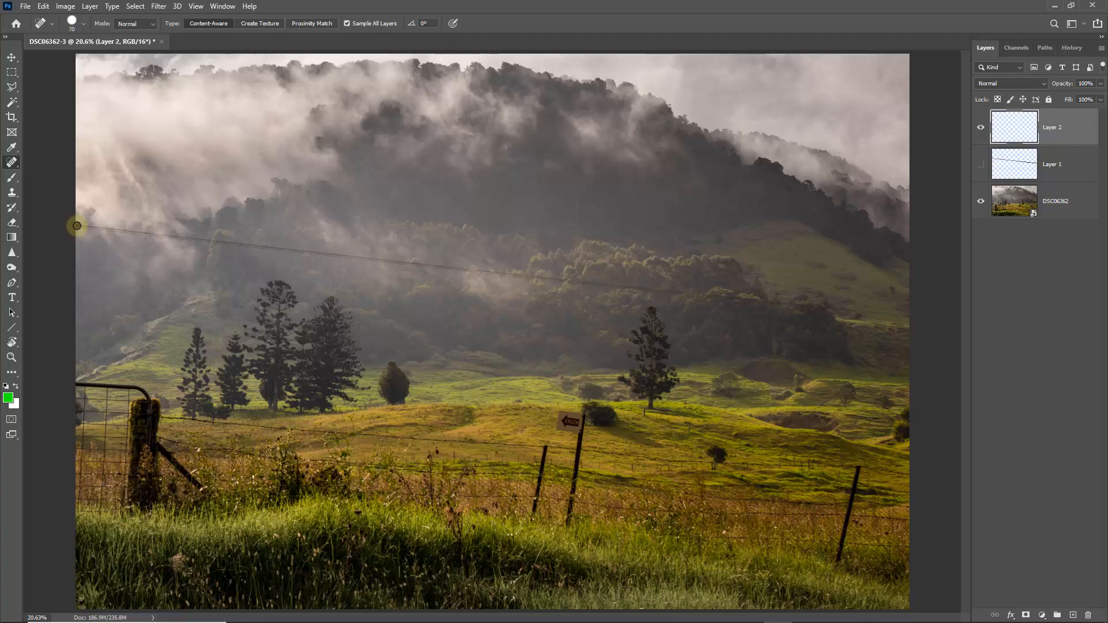
# Step: Remove the power line on Layer 2 in short straight Spot Healing Brush segments, working inward from both image edges to the misty middle
pyautogui.click(77, 226)
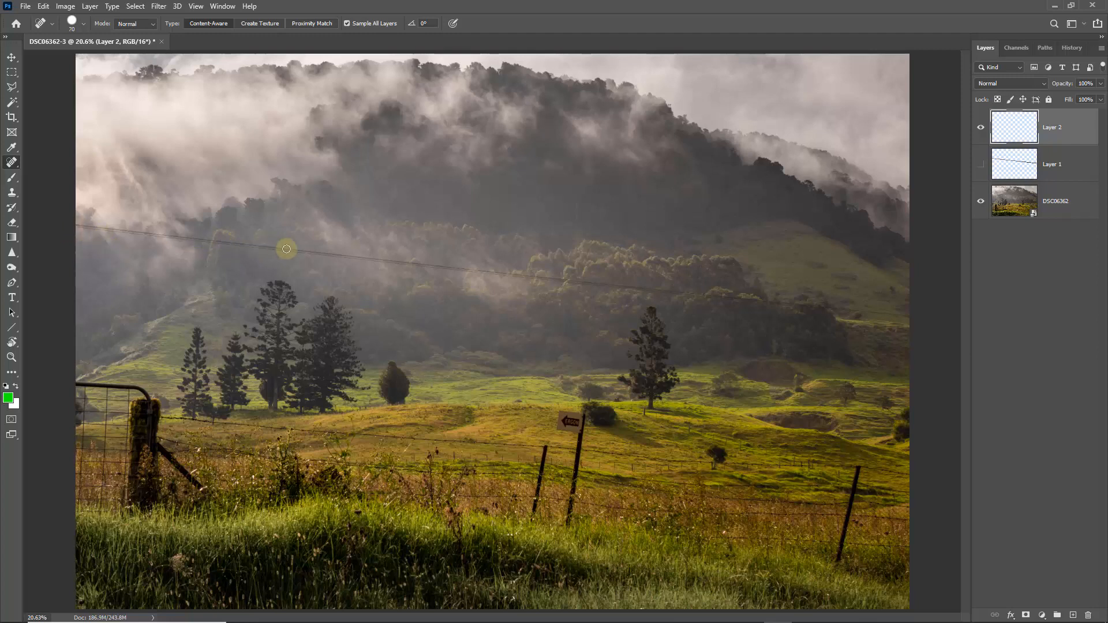
pyautogui.keyDown('shift'); pyautogui.click(322, 254); pyautogui.keyUp('shift')
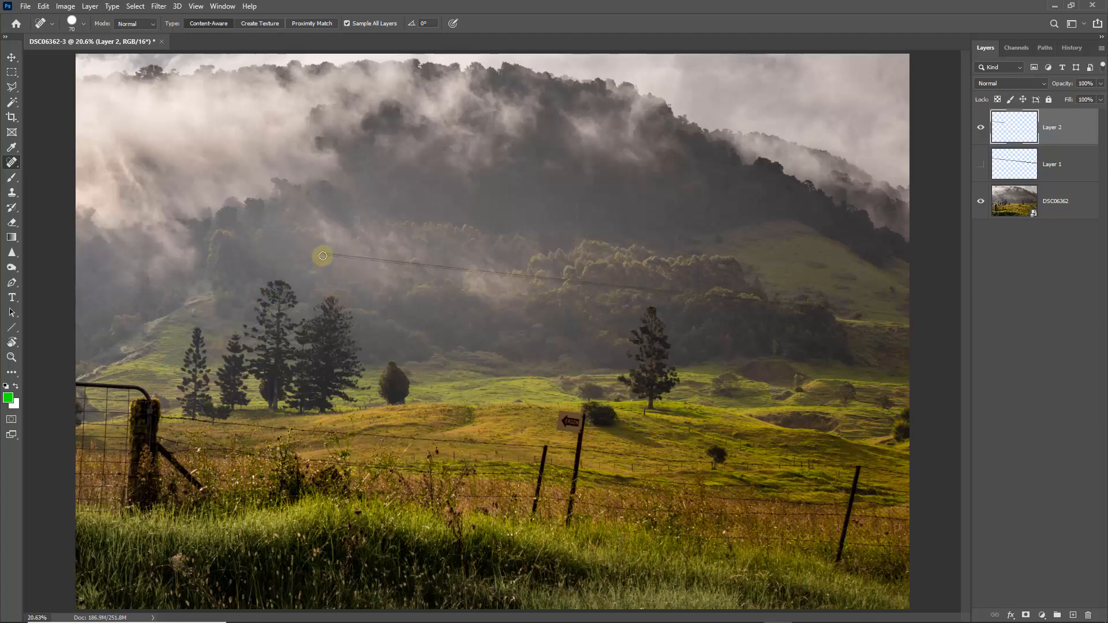
pyautogui.keyDown('shift'); pyautogui.click(417, 263); pyautogui.keyUp('shift')
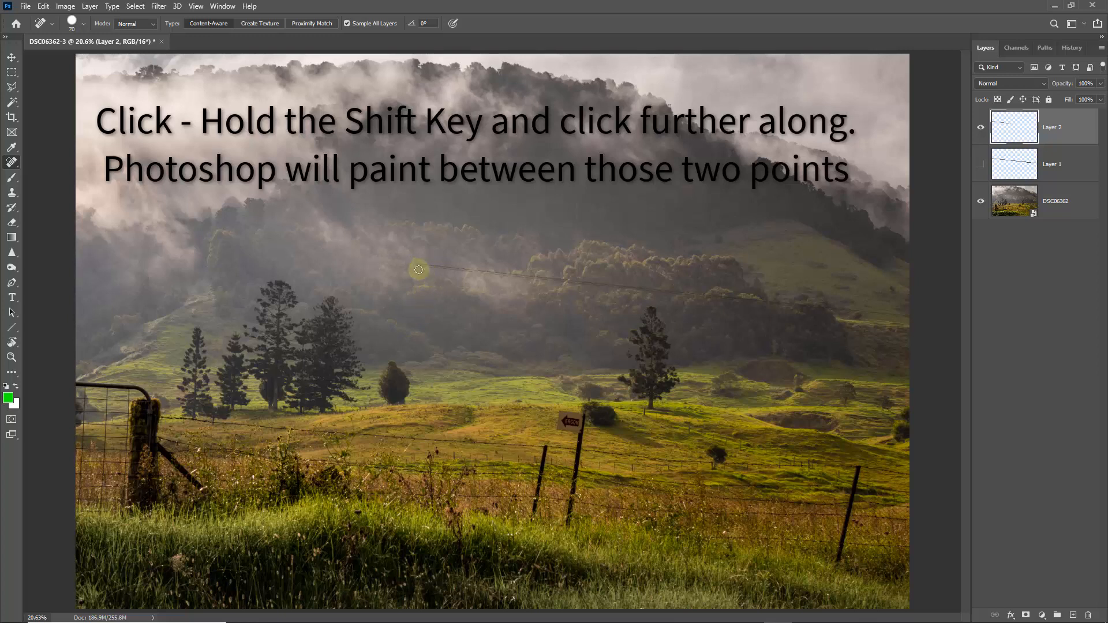
pyautogui.click(908, 317)
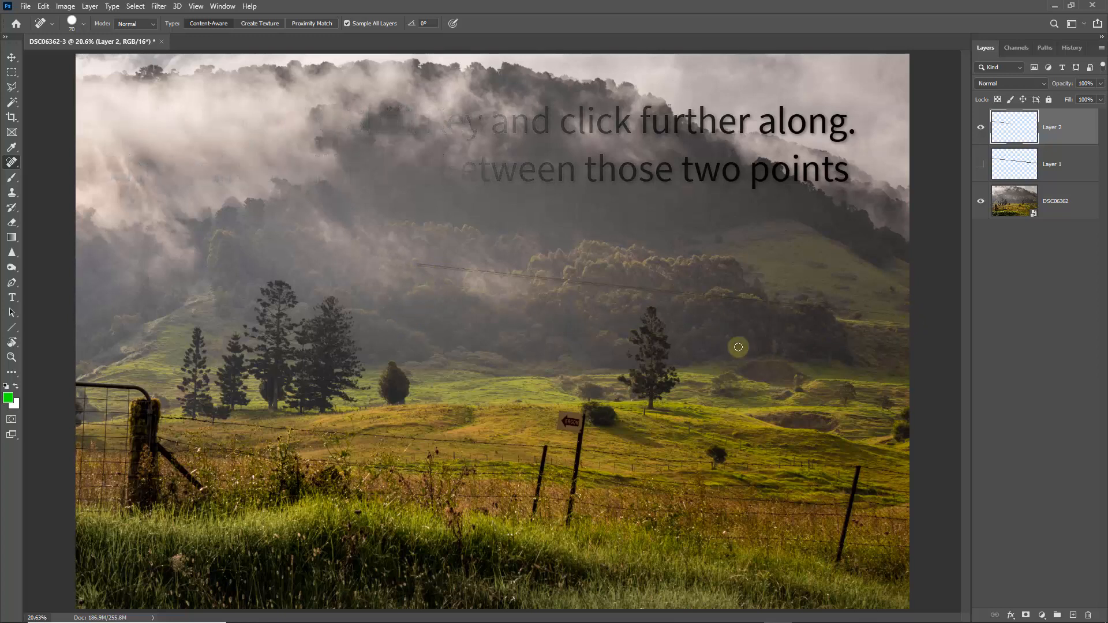
pyautogui.keyDown('shift'); pyautogui.click(710, 296); pyautogui.keyUp('shift')
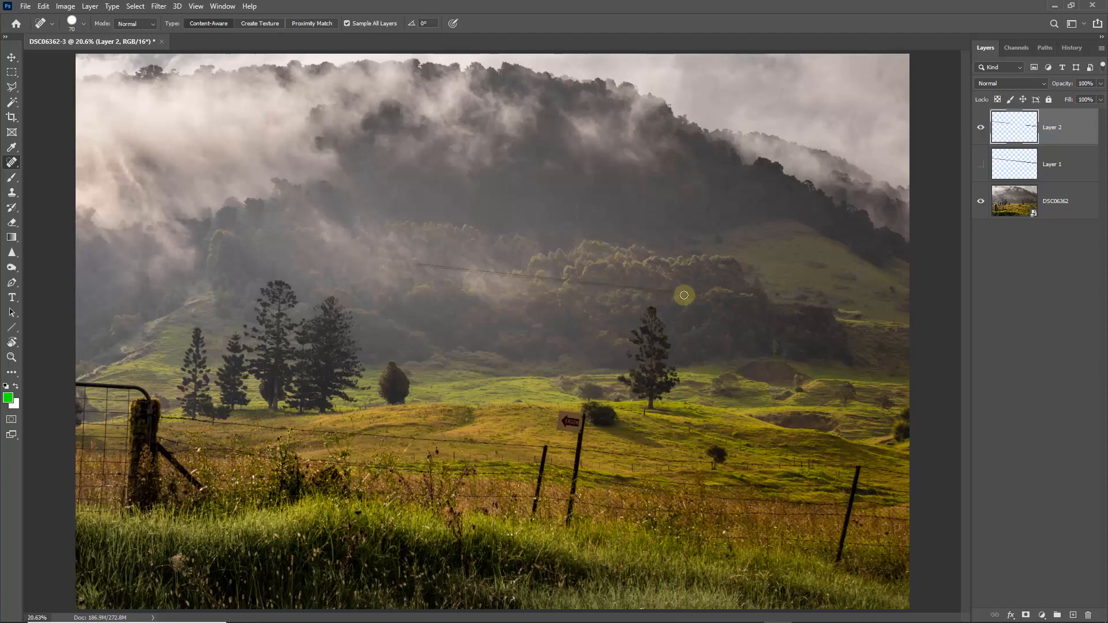
pyautogui.keyDown('shift'); pyautogui.click(533, 277); pyautogui.keyUp('shift')
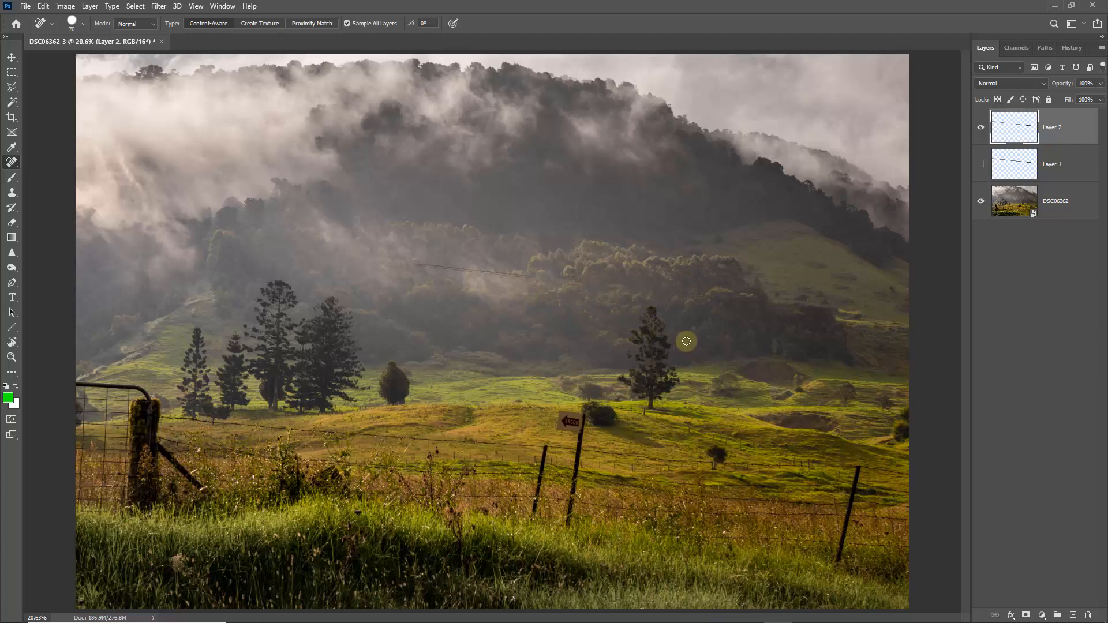
pyautogui.click(418, 265)
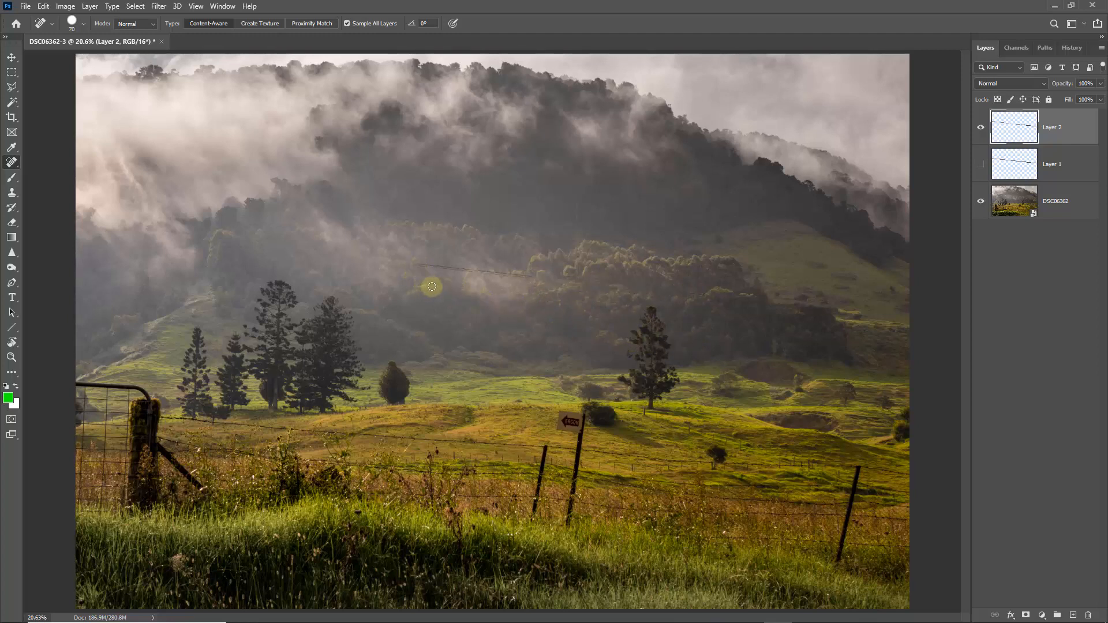
pyautogui.keyDown('shift'); pyautogui.click(471, 268); pyautogui.keyUp('shift')
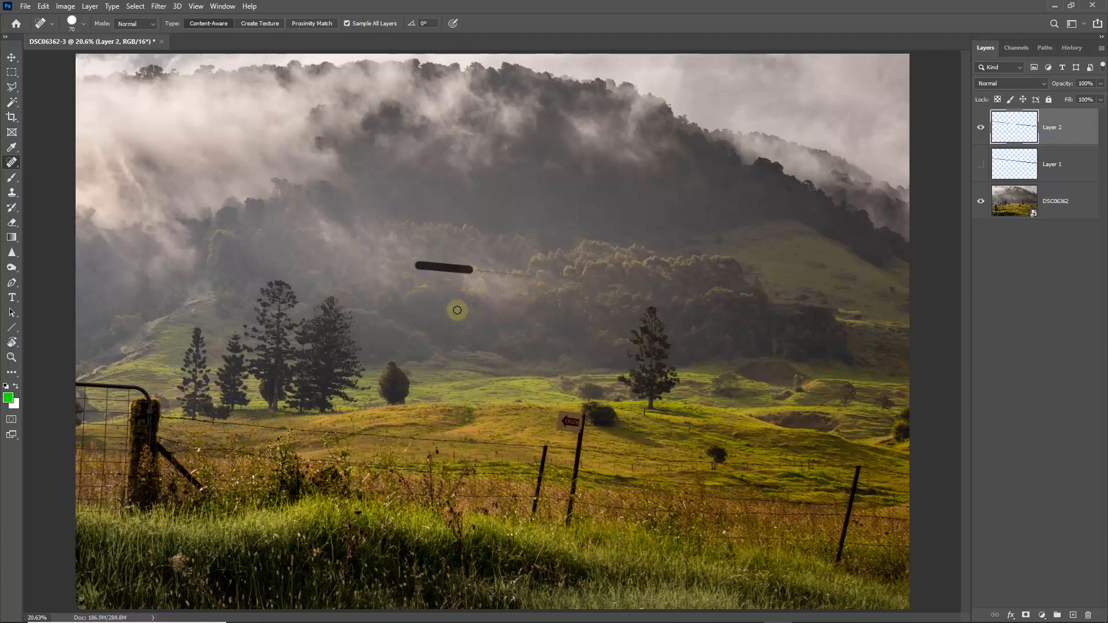
pyautogui.click(482, 269)
pyautogui.keyDown('shift'); pyautogui.click(543, 281); pyautogui.keyUp('shift')
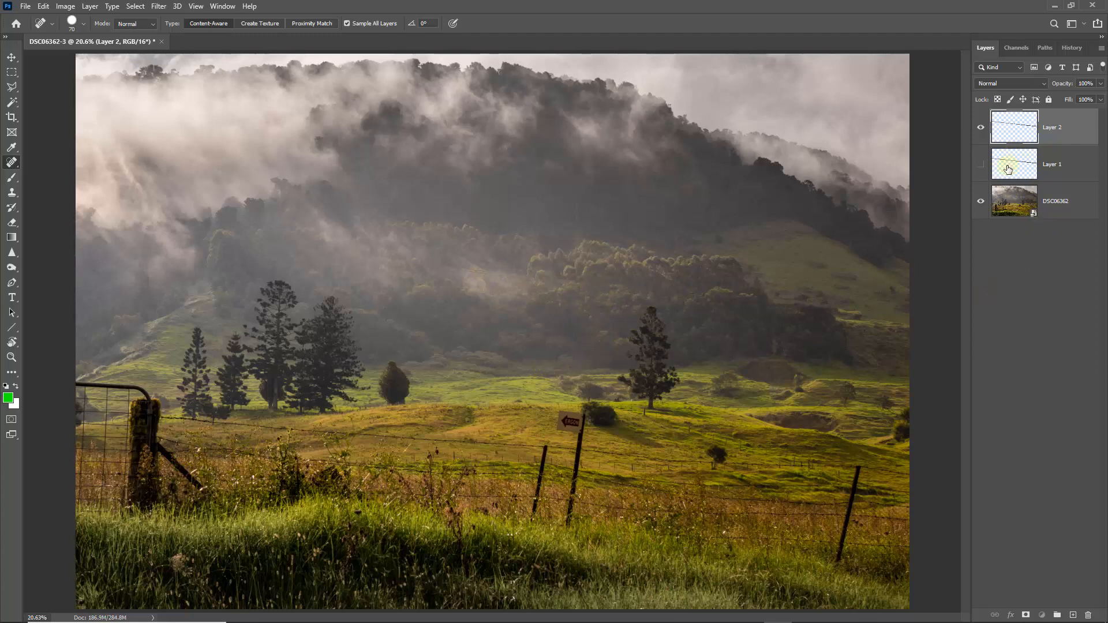
# Step: Delete the hidden Layer 1 and flatten the image into a single background
pyautogui.moveTo(1008, 169); pyautogui.dragTo(1088, 616)
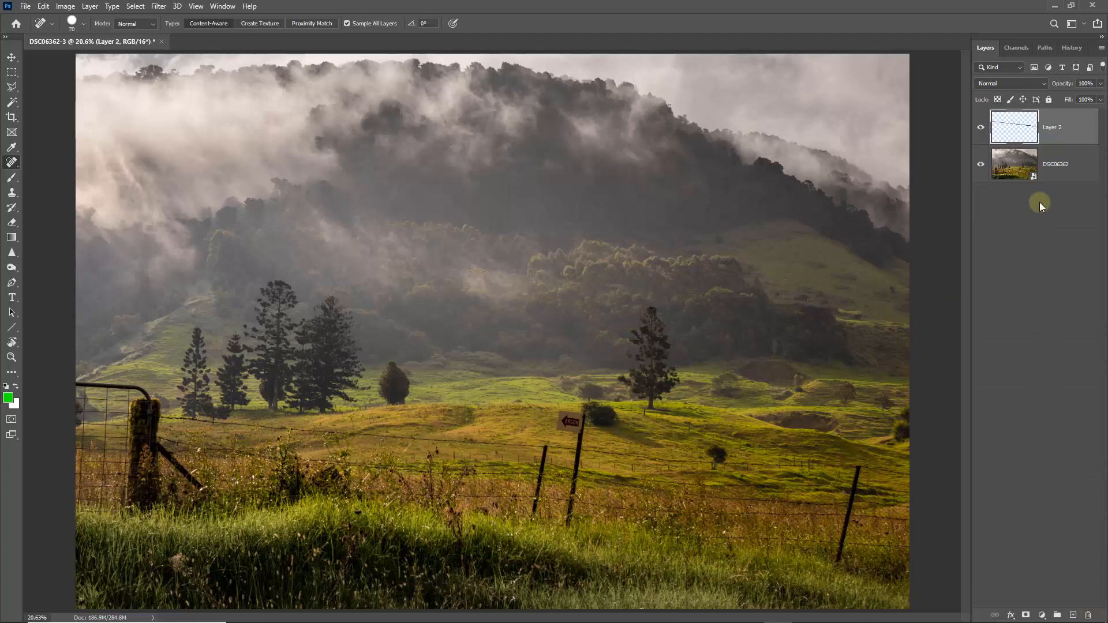
pyautogui.click(1101, 49)
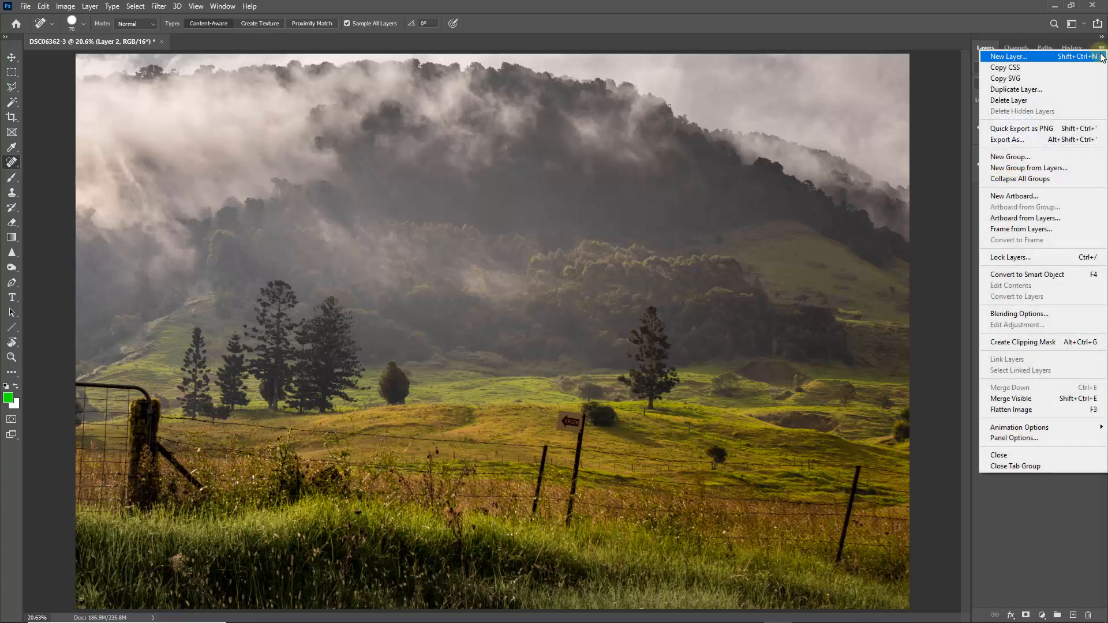
pyautogui.click(1014, 411)
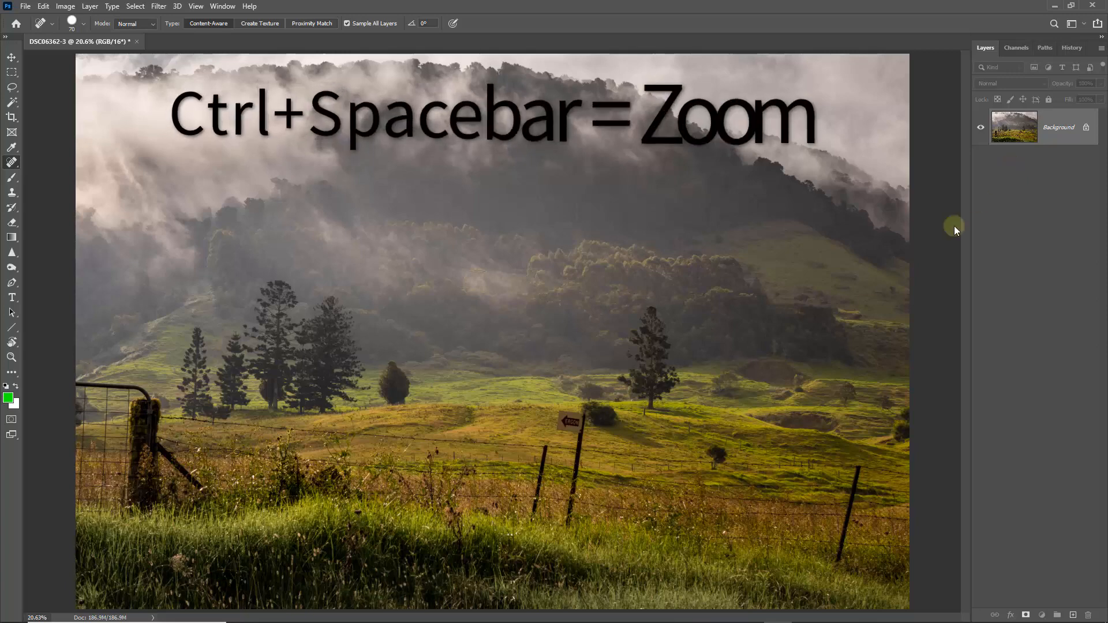
# Step: Outline the ERGON sign and the upper part of its post, down to the top fence wire, with the Polygonal Lasso
pyautogui.moveTo(520, 371); pyautogui.dragTo(613, 474)
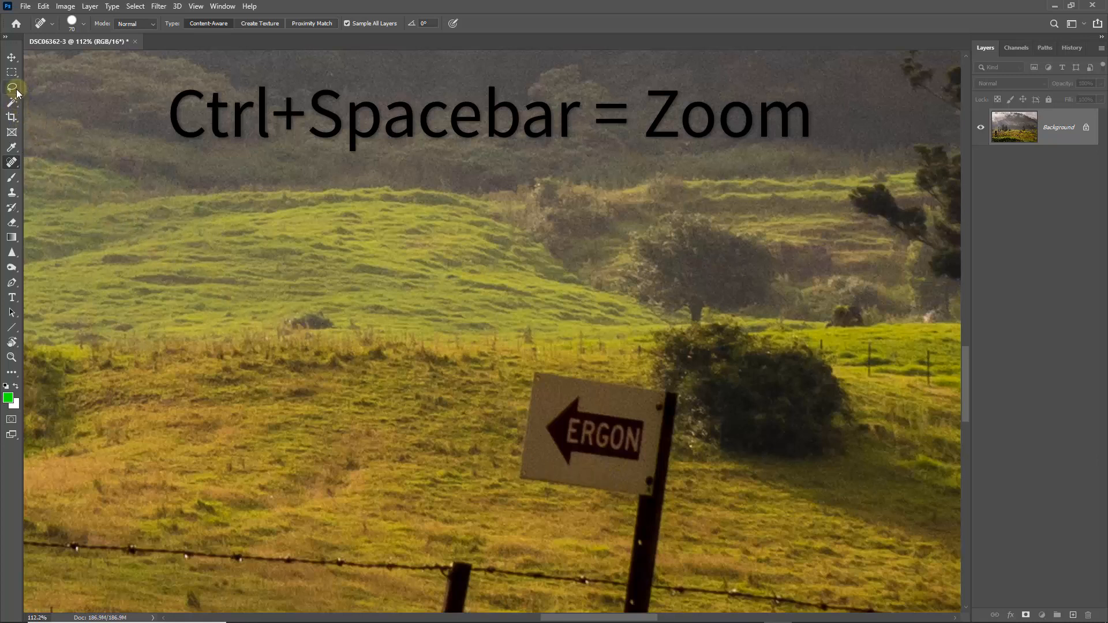
pyautogui.moveTo(12, 87); pyautogui.dragTo(50, 97)
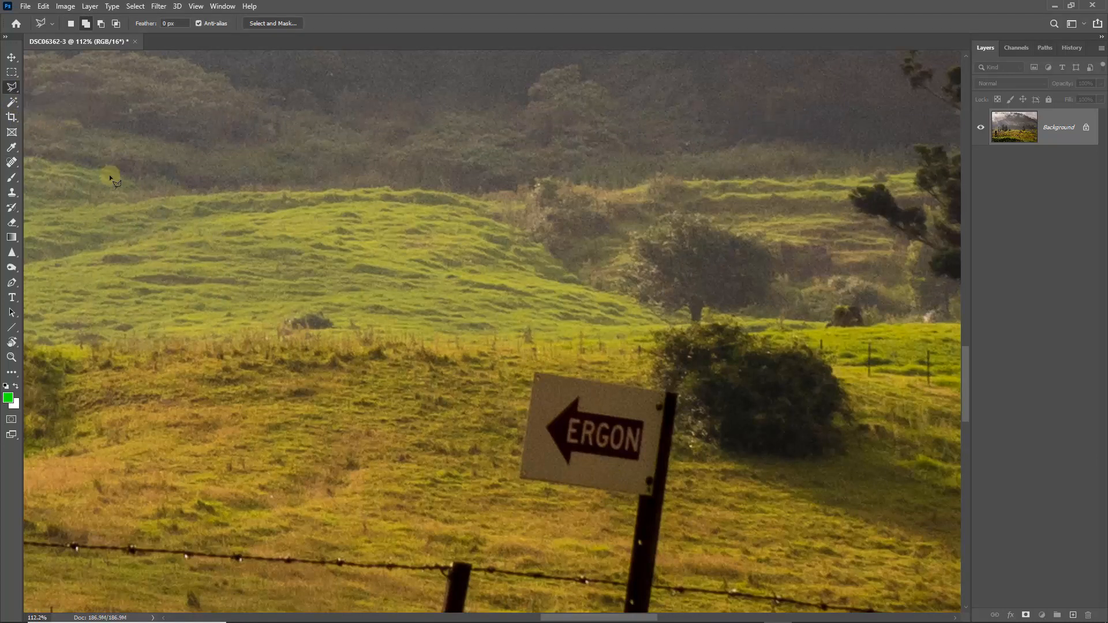
pyautogui.click(533, 366)
pyautogui.click(680, 390)
pyautogui.click(662, 527)
pyautogui.click(628, 573)
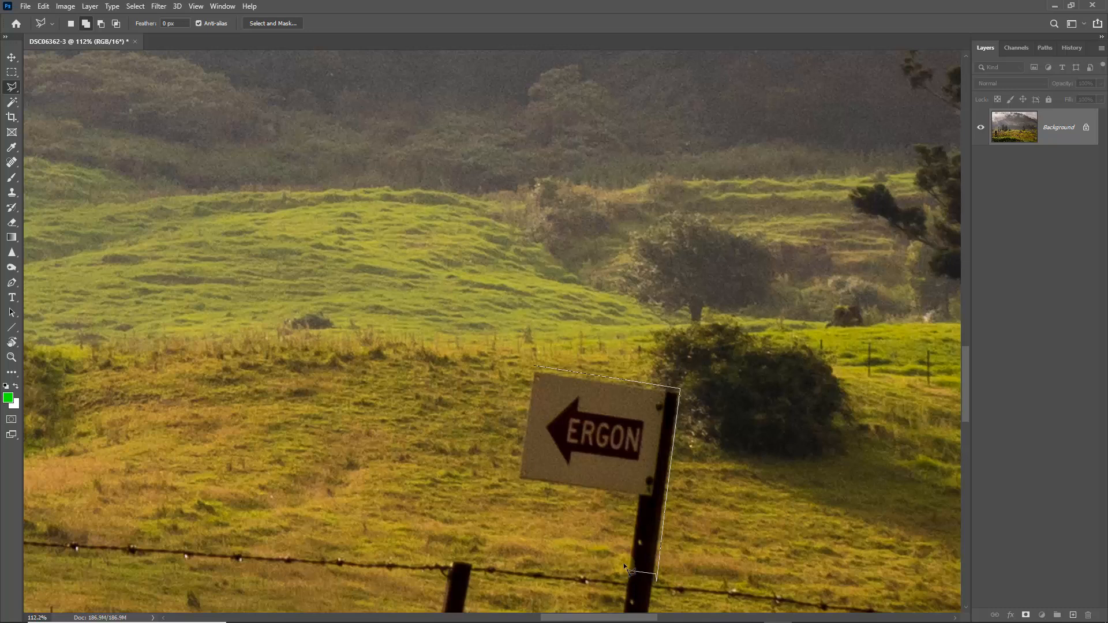
pyautogui.click(636, 496)
pyautogui.click(516, 481)
pyautogui.click(541, 372)
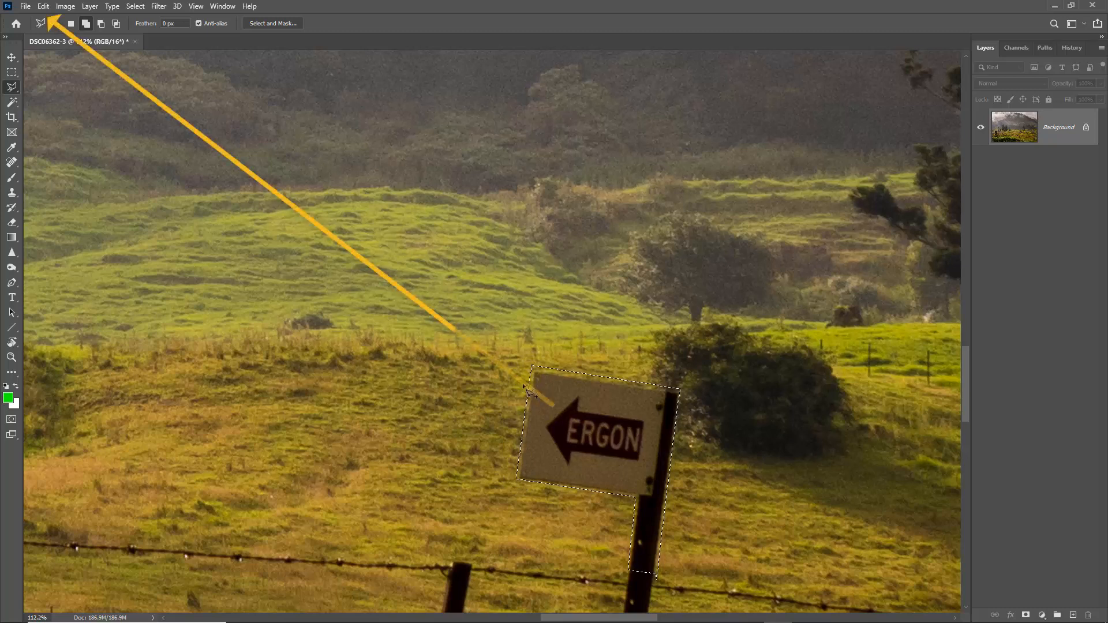
# Step: Remove the selected sign and upper post with Content-Aware Fill, using the Auto sampling area and output to the current layer
pyautogui.click(44, 7)
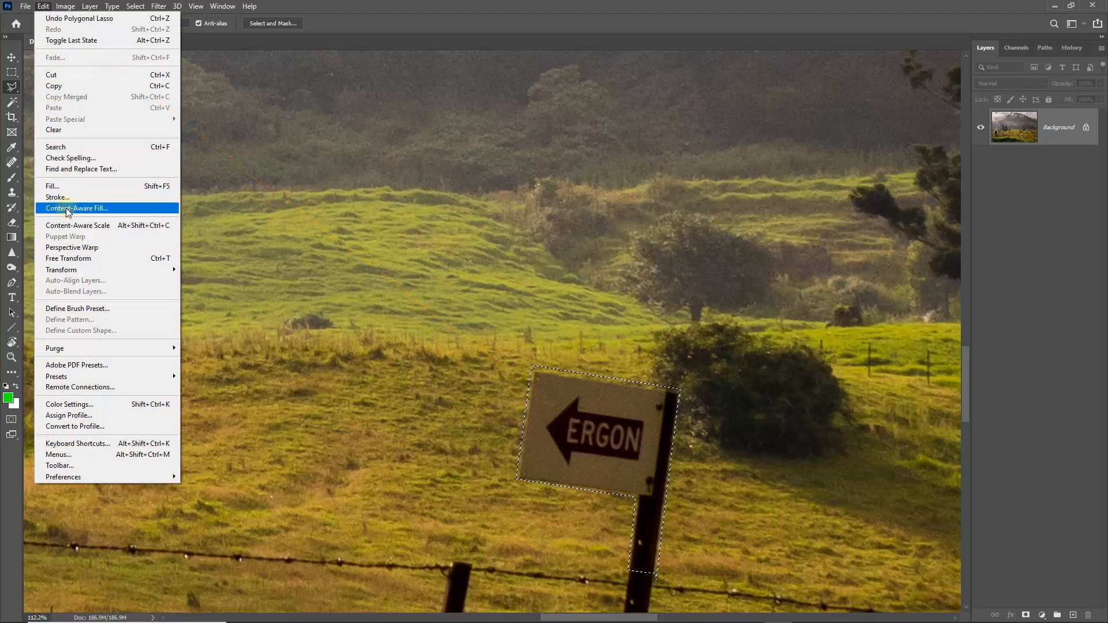
pyautogui.click(68, 209)
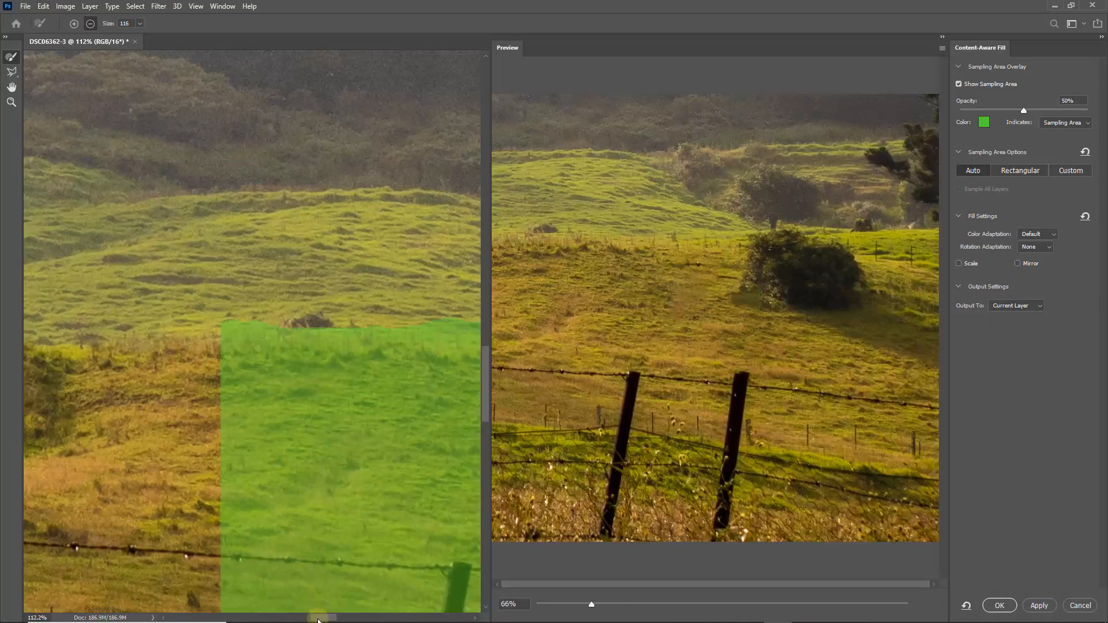
pyautogui.moveTo(318, 619); pyautogui.dragTo(345, 619)
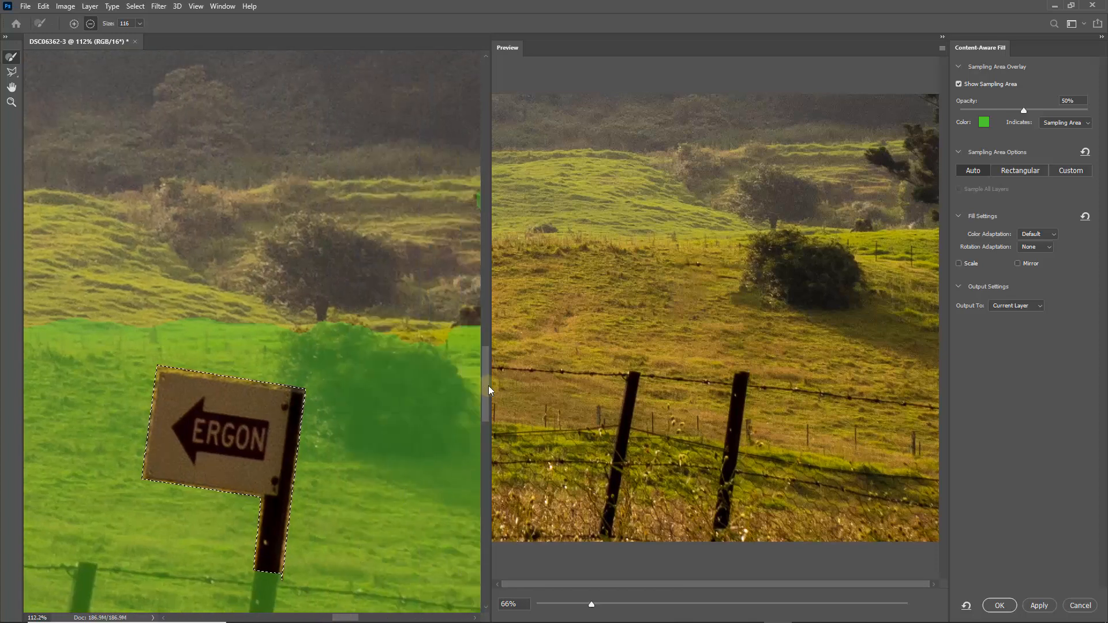
pyautogui.moveTo(487, 386); pyautogui.dragTo(487, 432)
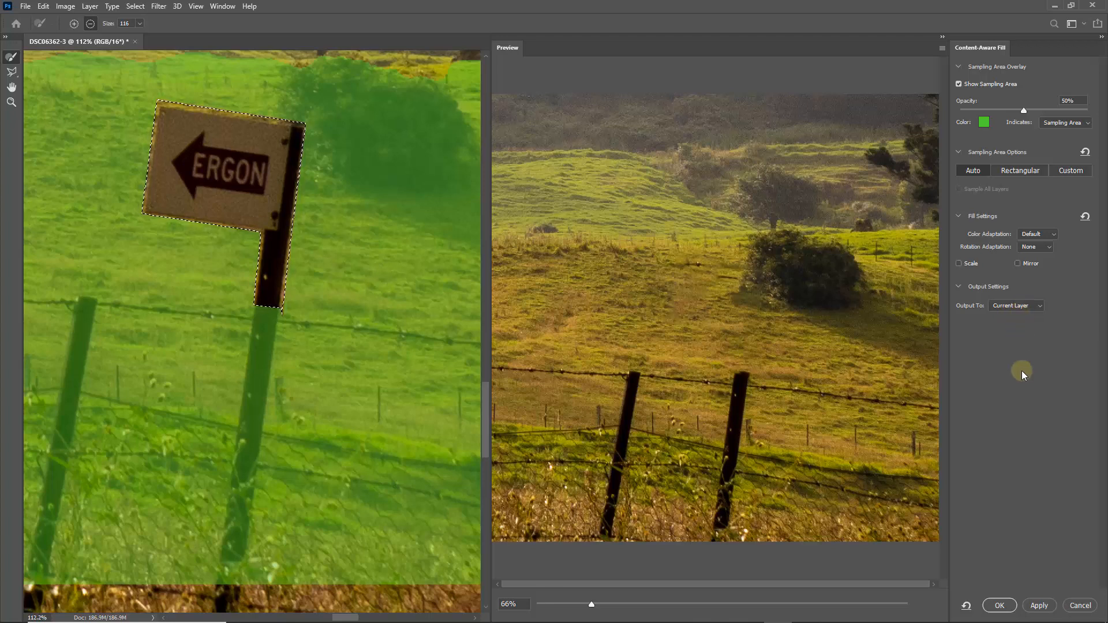
pyautogui.click(1000, 604)
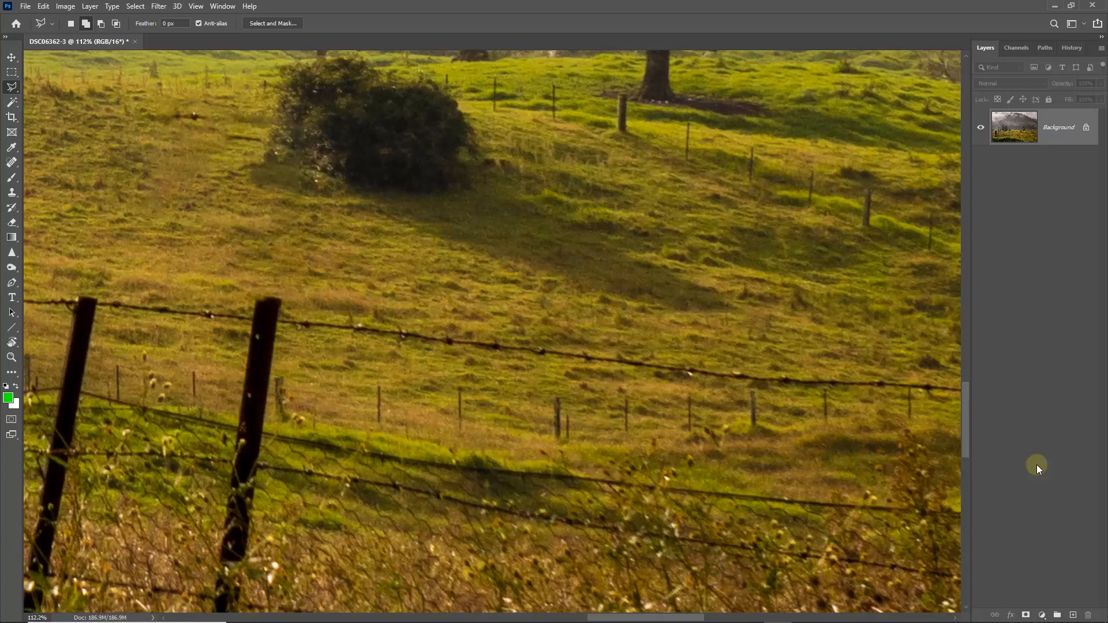
# Step: Set the image width to 7500 pixels without constraining the proportions, using automatic resampling
pyautogui.hotkey('ctrl', '0')
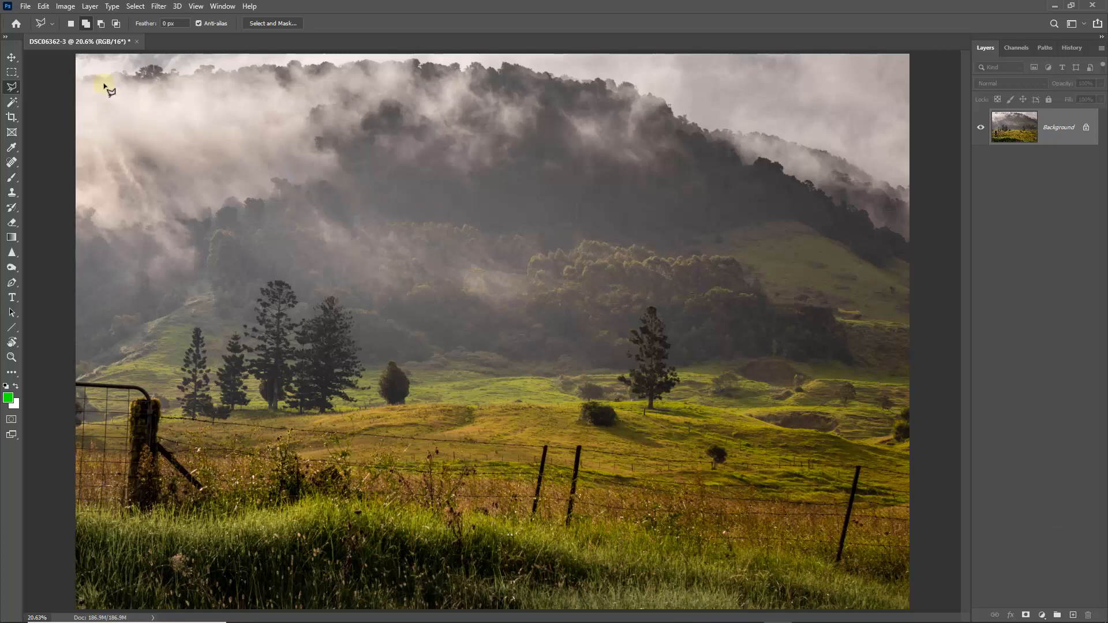
pyautogui.click(61, 7)
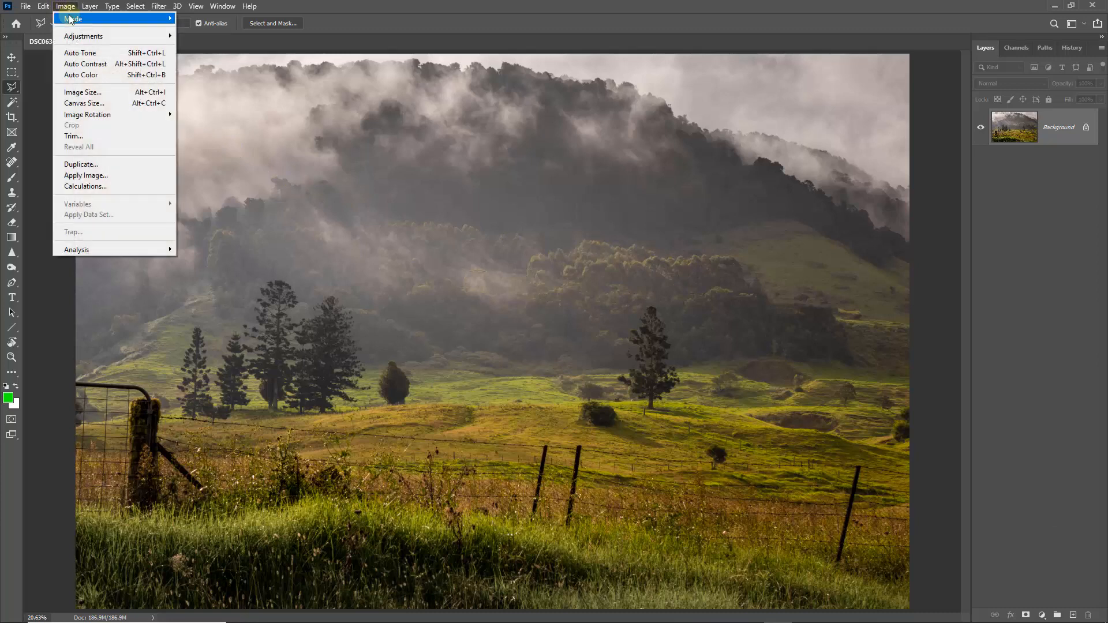
pyautogui.click(81, 92)
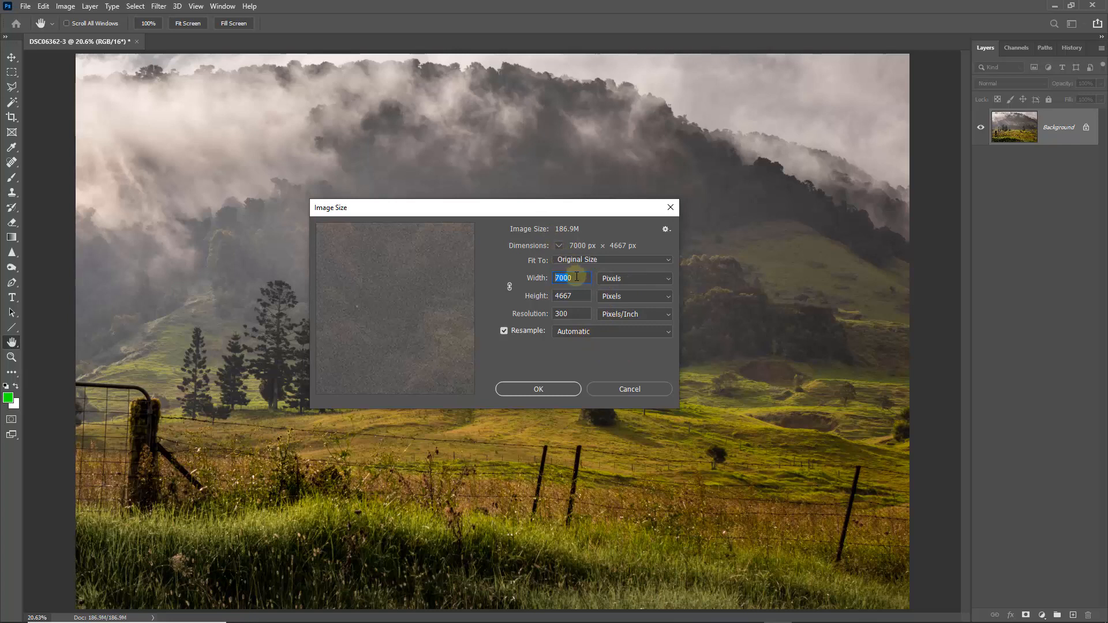
pyautogui.write('7500')
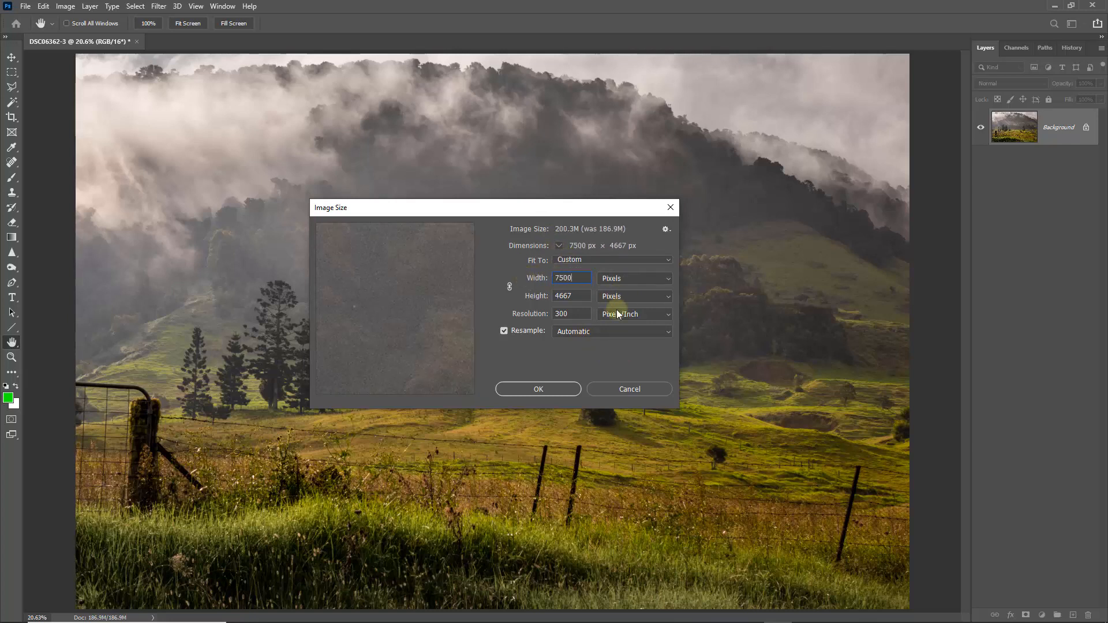
pyautogui.click(538, 389)
pyautogui.press('l')
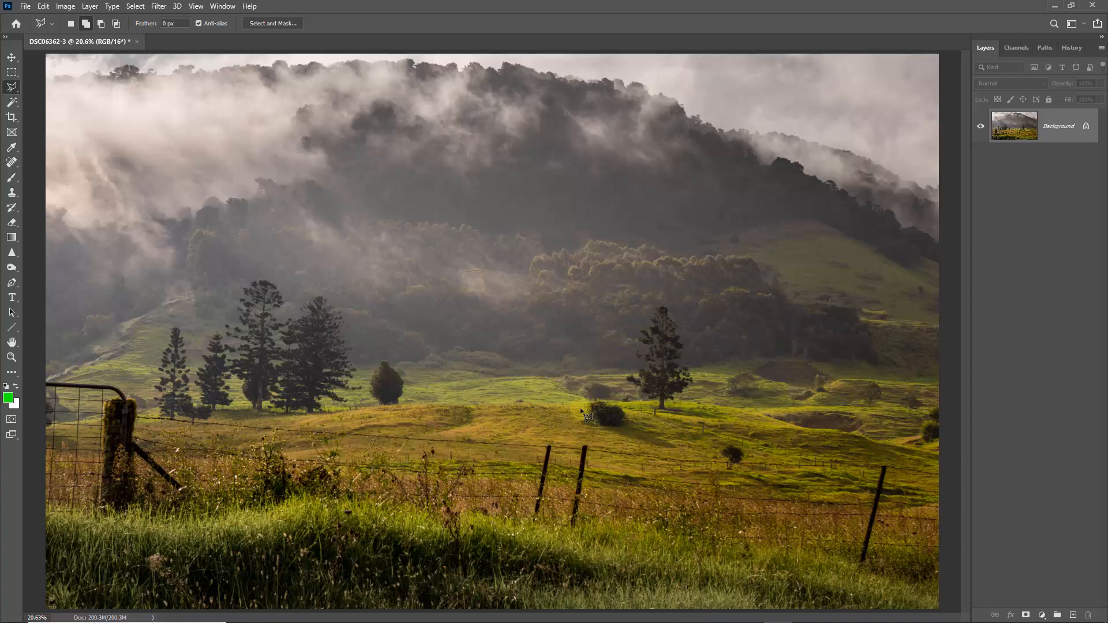
pyautogui.click(689, 293)
# Step: Saturate the sunlit grass slopes below the misty mountain with the Sponge tool, brush size 500 and 10% flow
pyautogui.click(18, 271)
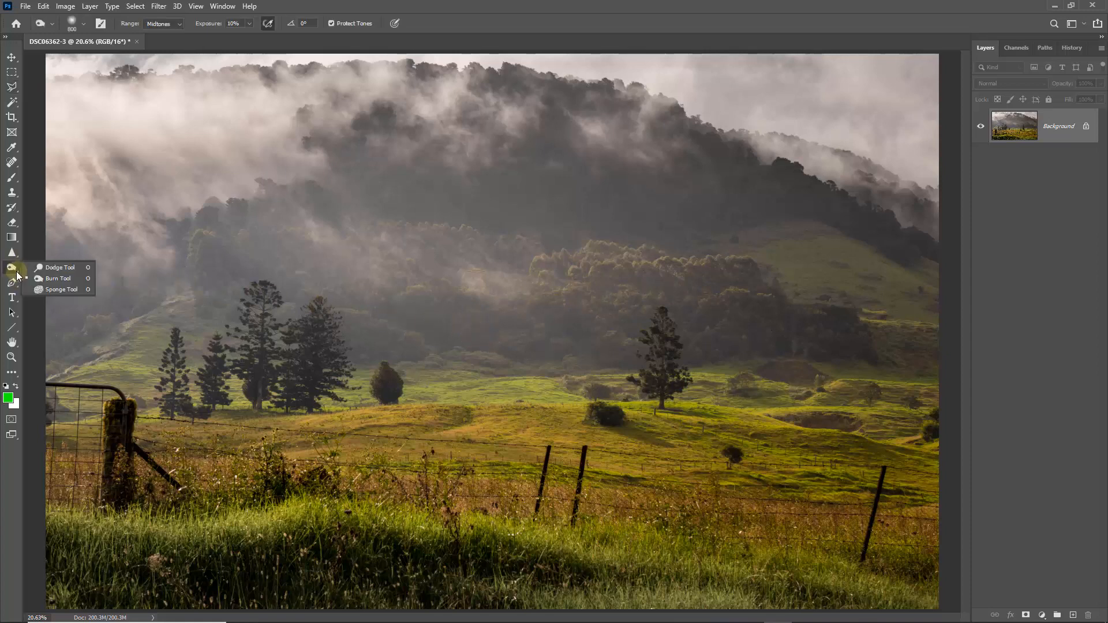
pyautogui.click(61, 290)
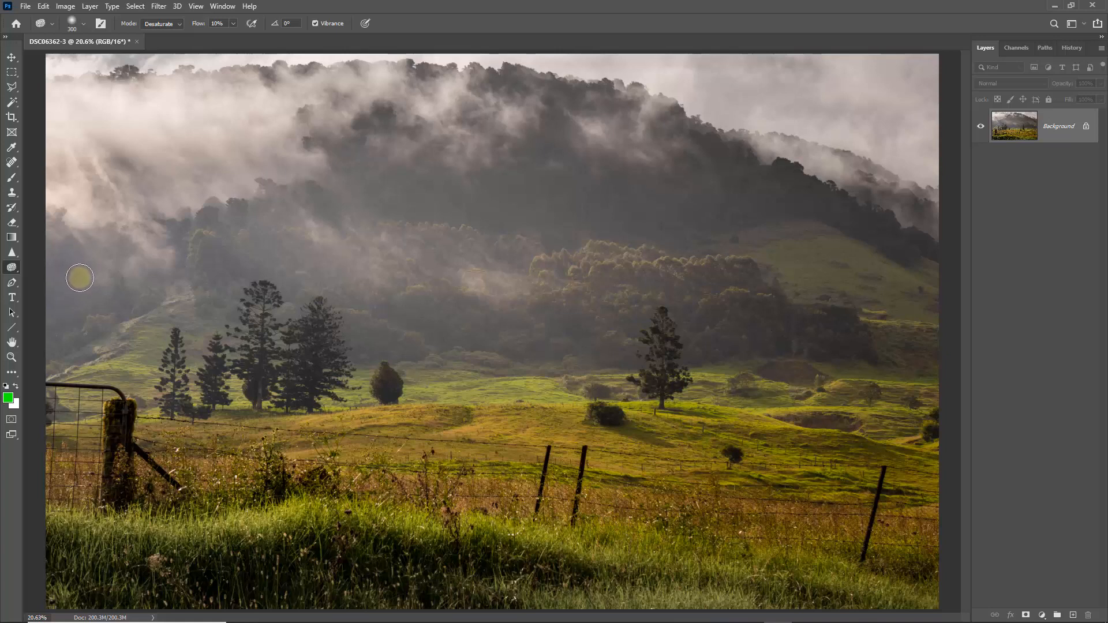
pyautogui.click(180, 23)
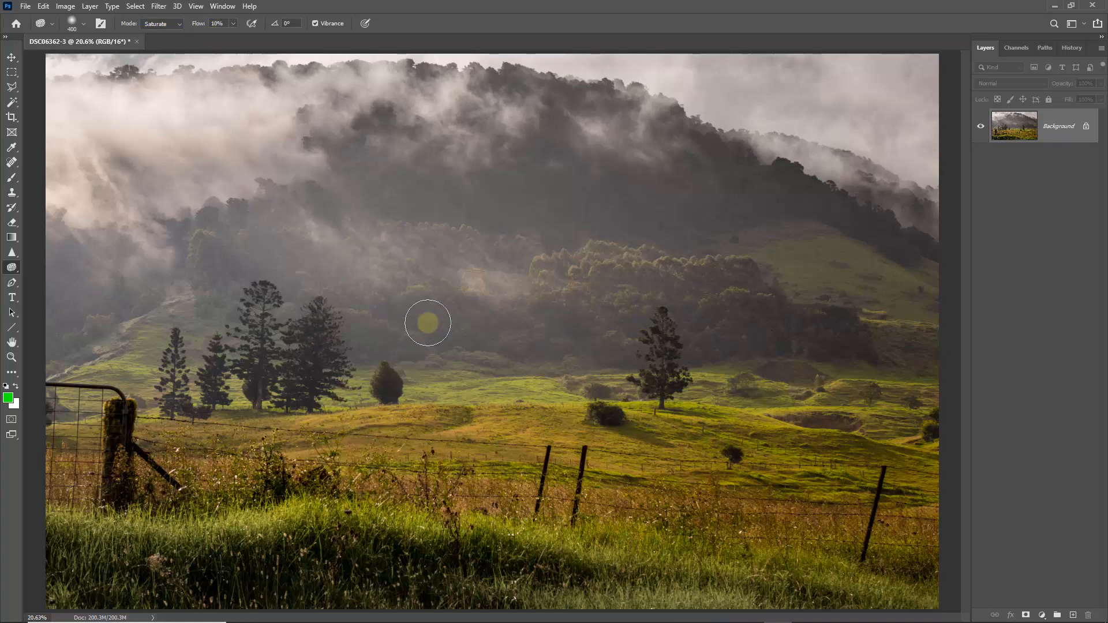
pyautogui.press(']')
pyautogui.press(']')
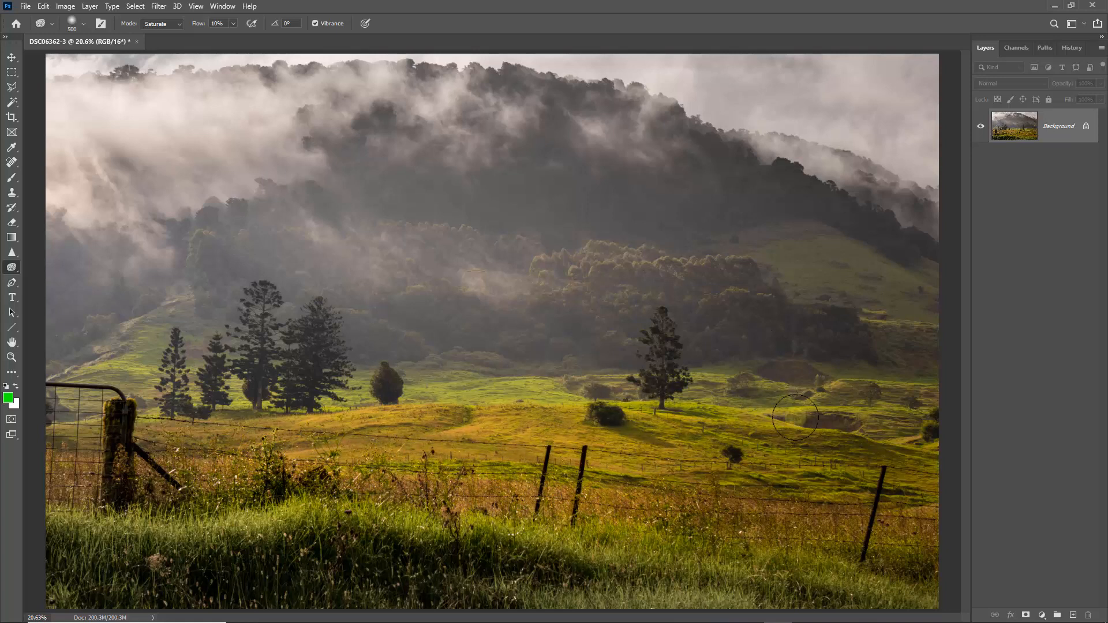
pyautogui.moveTo(439, 349)
pyautogui.mouseDown()
pyautogui.moveTo(245, 340)
pyautogui.moveTo(156, 315)
pyautogui.moveTo(173, 314)
pyautogui.moveTo(239, 364)
pyautogui.mouseUp()
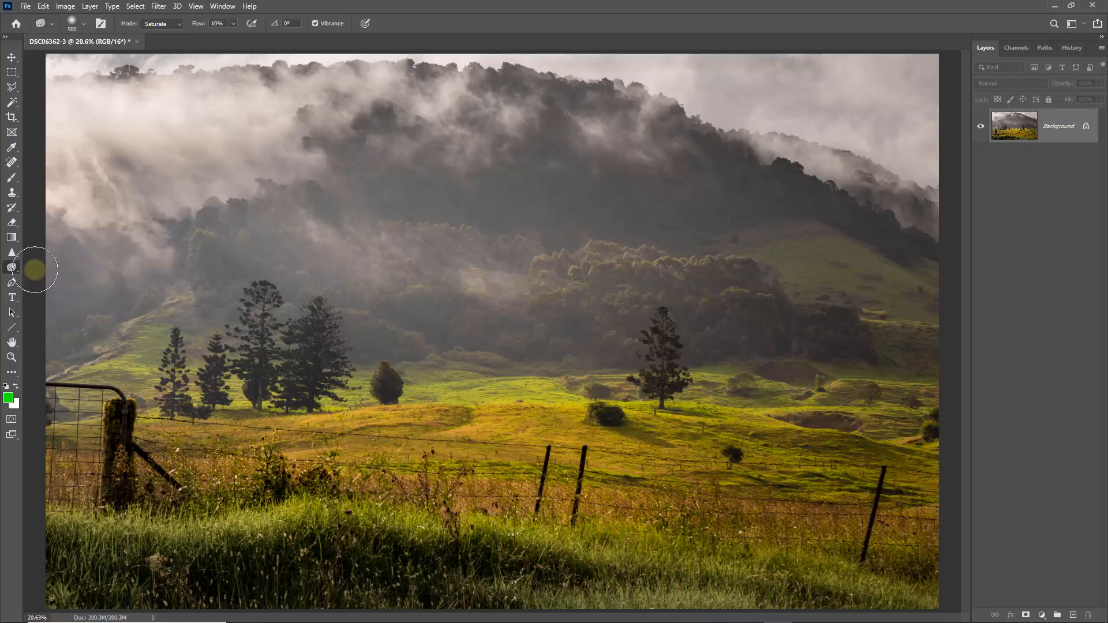
# Step: Brighten the mist with the Dodge tool, using the Highlights range, 5% exposure and a brush size of 600
pyautogui.rightClick(18, 270)
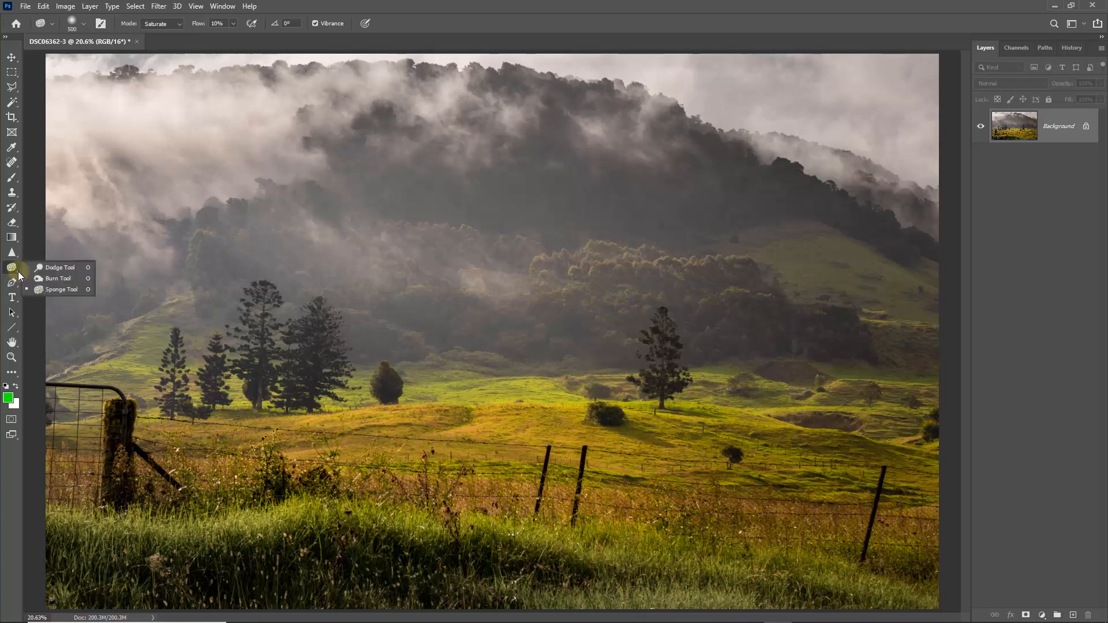
pyautogui.click(42, 269)
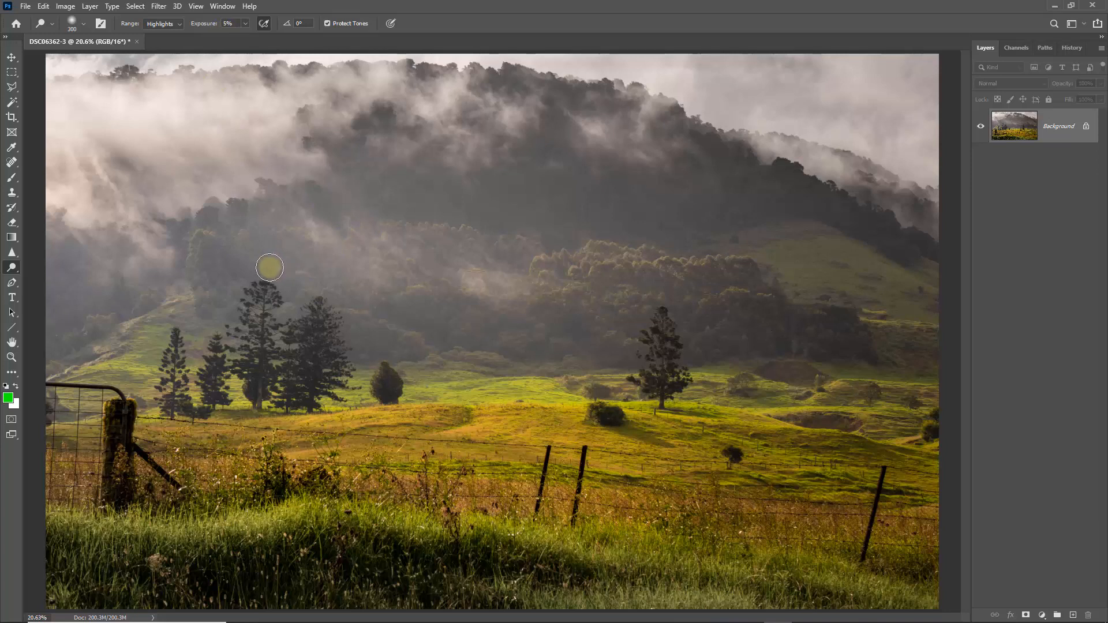
pyautogui.press(']')
pyautogui.press(']')
pyautogui.press(']')
pyautogui.press(']')
pyautogui.press(']')
pyautogui.press(']')
pyautogui.press(']')
pyautogui.press(']')
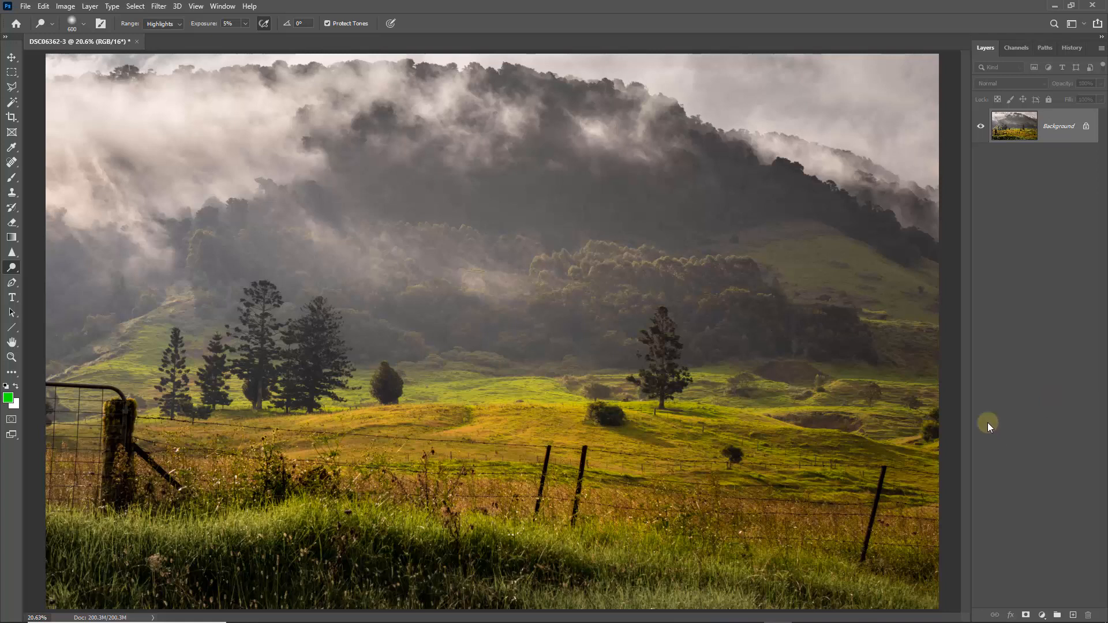
# Step: Draw a large freehand Lasso outline around the centre of the picture, leaving a border along all four image edges
pyautogui.click(14, 88)
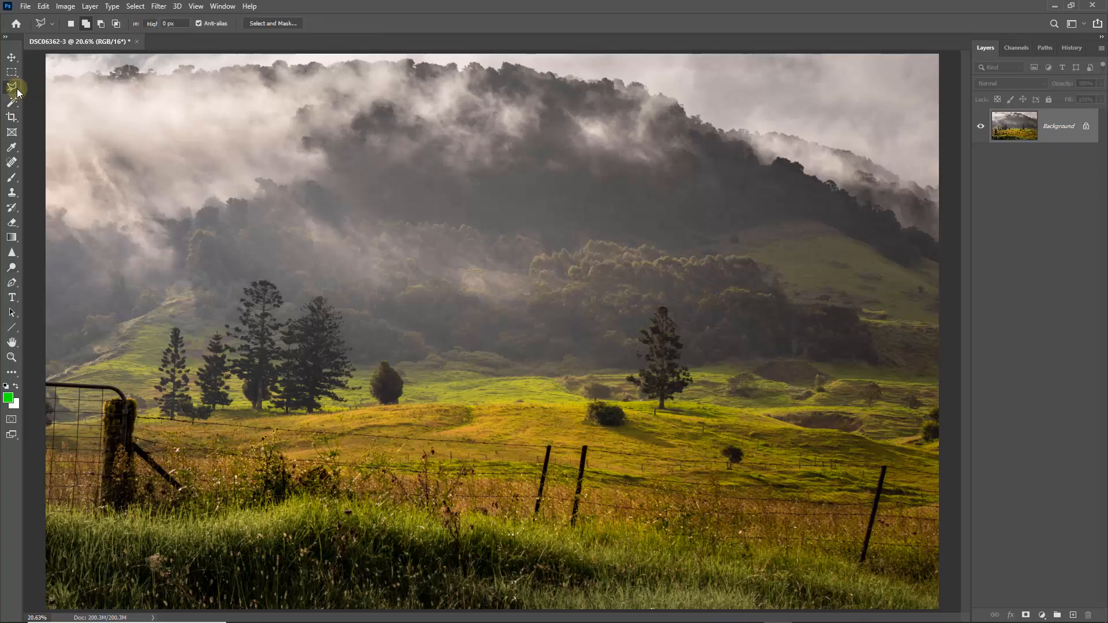
pyautogui.rightClick(16, 89)
pyautogui.click(57, 87)
pyautogui.moveTo(106, 133)
pyautogui.mouseDown()
pyautogui.moveTo(212, 97)
pyautogui.moveTo(347, 95)
pyautogui.moveTo(654, 93)
pyautogui.moveTo(800, 102)
pyautogui.moveTo(886, 128)
pyautogui.moveTo(898, 315)
pyautogui.moveTo(870, 421)
pyautogui.moveTo(818, 460)
pyautogui.moveTo(718, 500)
pyautogui.moveTo(421, 527)
pyautogui.mouseUp()
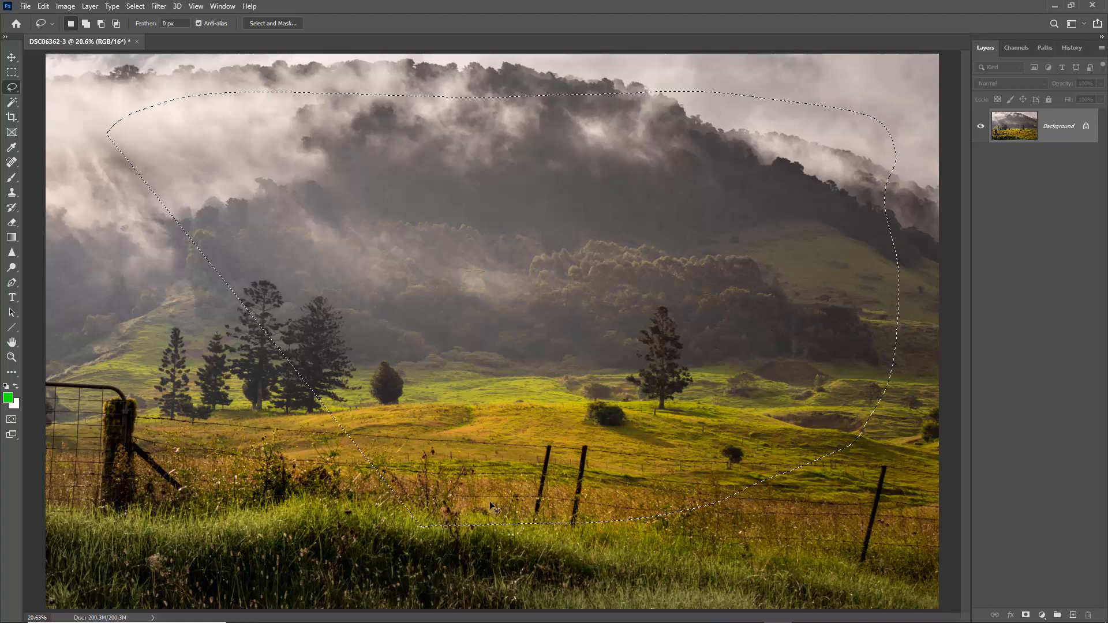
pyautogui.hotkey('ctrl', 'd')
pyautogui.moveTo(179, 141)
pyautogui.mouseDown()
pyautogui.moveTo(141, 114)
pyautogui.moveTo(306, 92)
pyautogui.moveTo(500, 89)
pyautogui.moveTo(710, 101)
pyautogui.moveTo(809, 144)
pyautogui.moveTo(835, 302)
pyautogui.moveTo(815, 451)
pyautogui.moveTo(655, 500)
pyautogui.moveTo(338, 510)
pyautogui.moveTo(183, 471)
pyautogui.moveTo(116, 339)
pyautogui.moveTo(148, 206)
pyautogui.moveTo(148, 123)
pyautogui.moveTo(145, 136)
pyautogui.mouseUp()
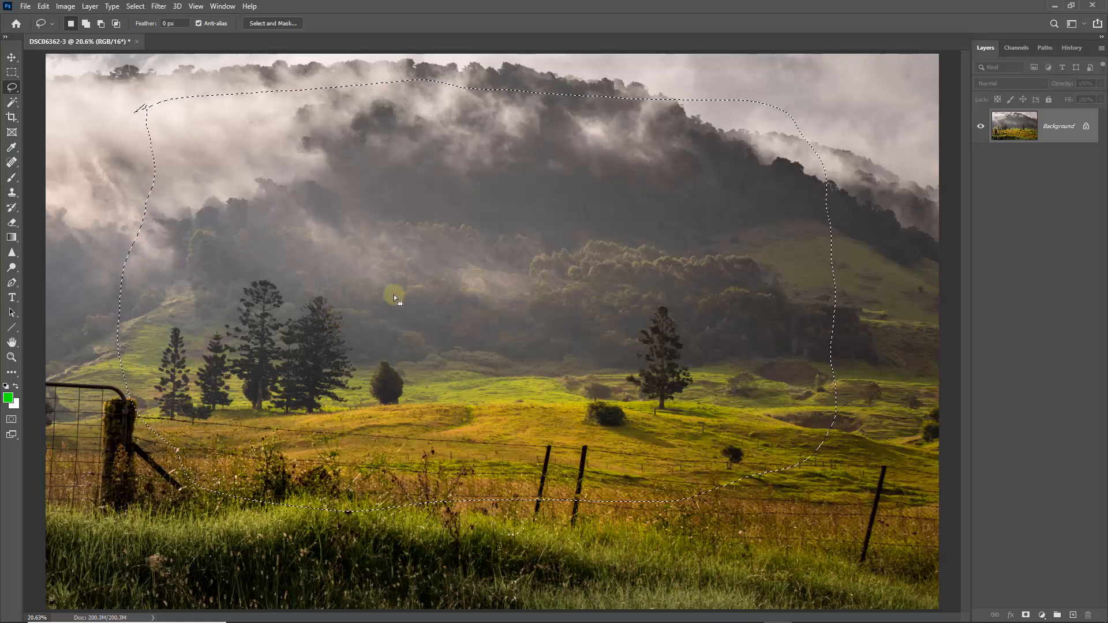
pyautogui.moveTo(396, 298); pyautogui.dragTo(406, 311)
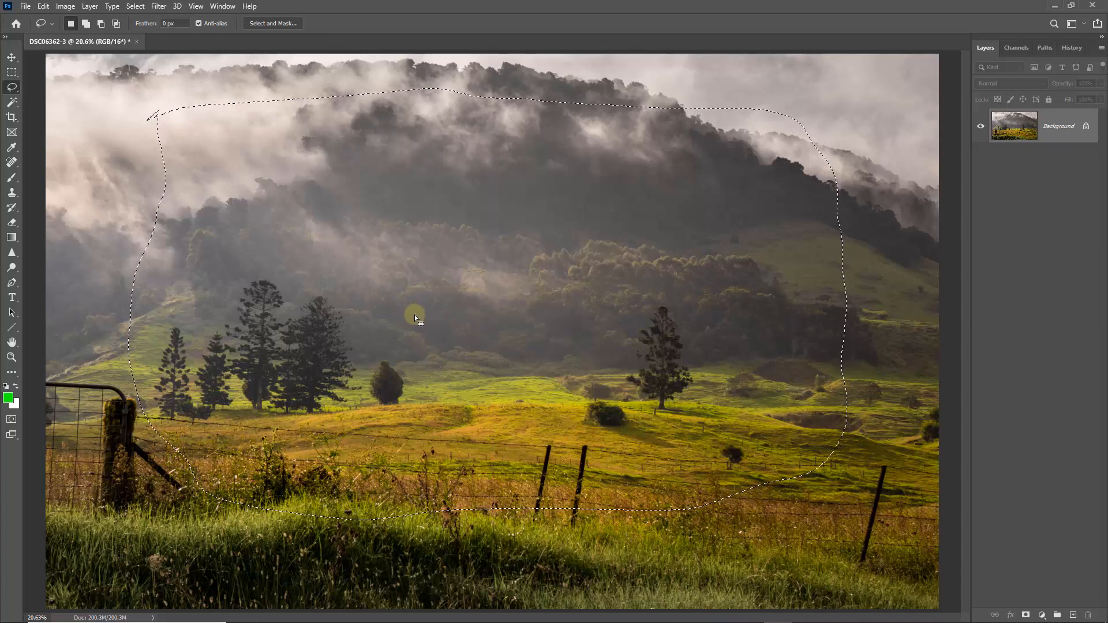
# Step: Invert the selection to cover the image borders and feather it by 450 px in Select and Mask, output as a selection
pyautogui.hotkey('ctrl', 'shift', 'i')
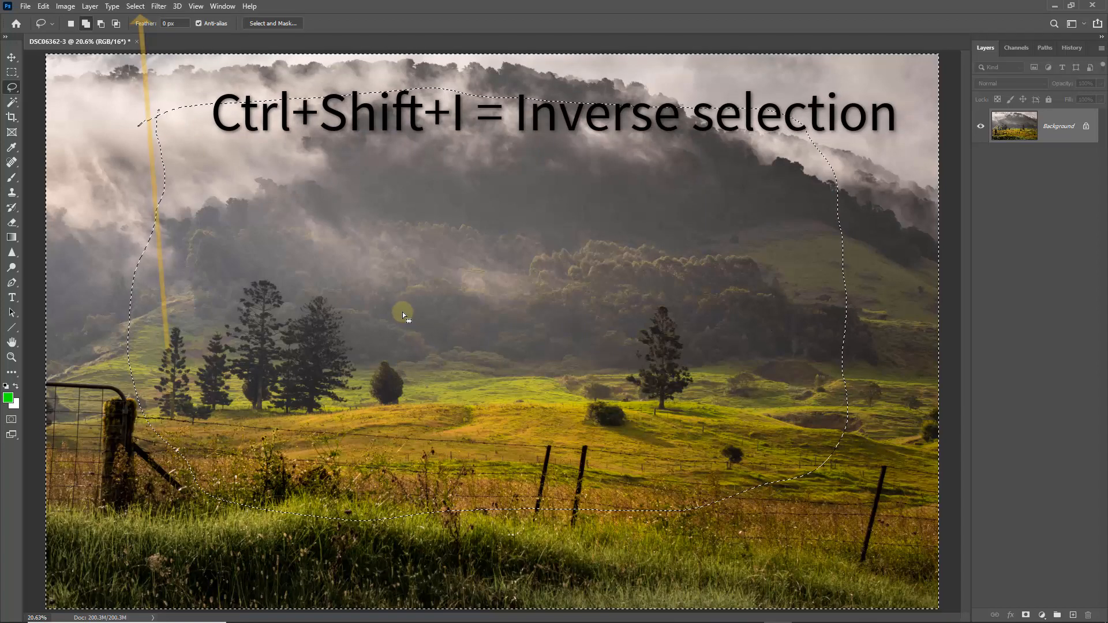
pyautogui.hotkey('ctrl', 'shift', 'i')
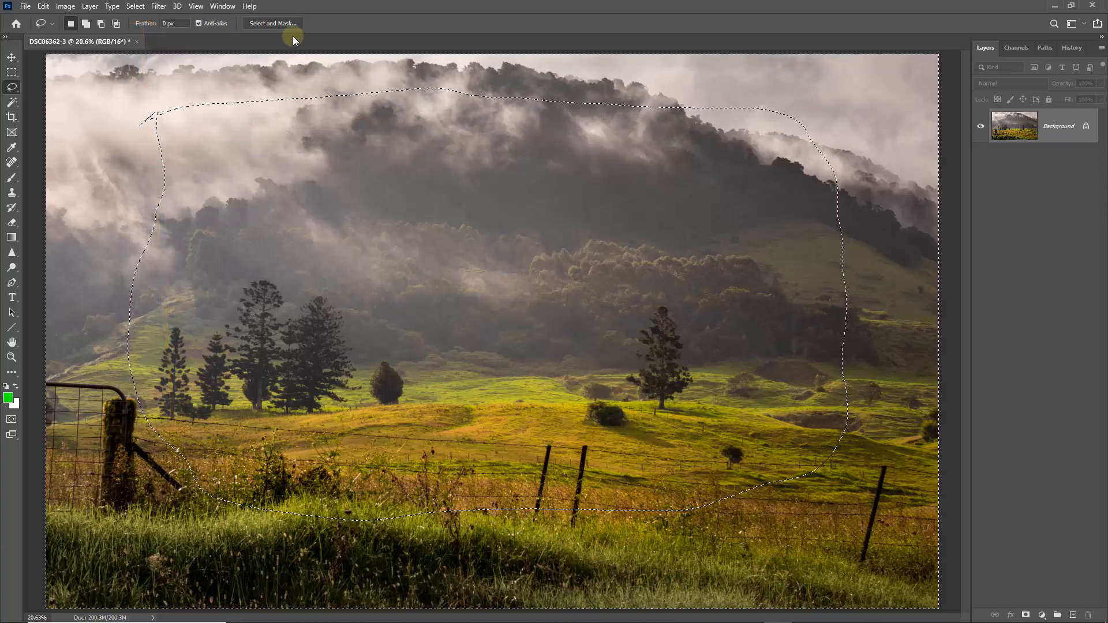
pyautogui.click(275, 24)
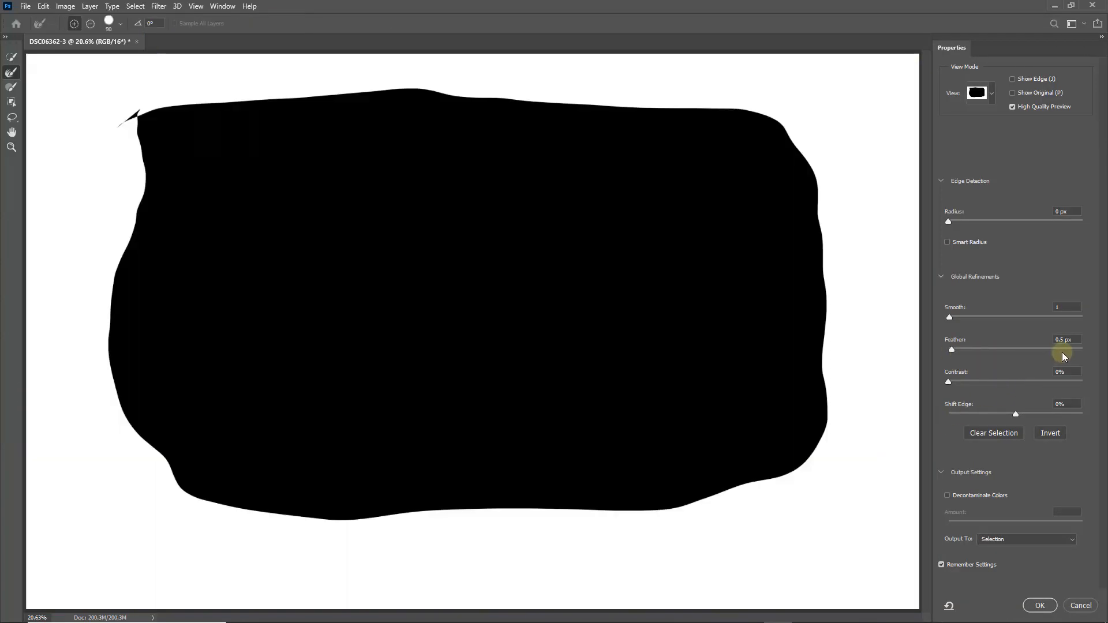
pyautogui.click(1063, 340)
pyautogui.write('450')
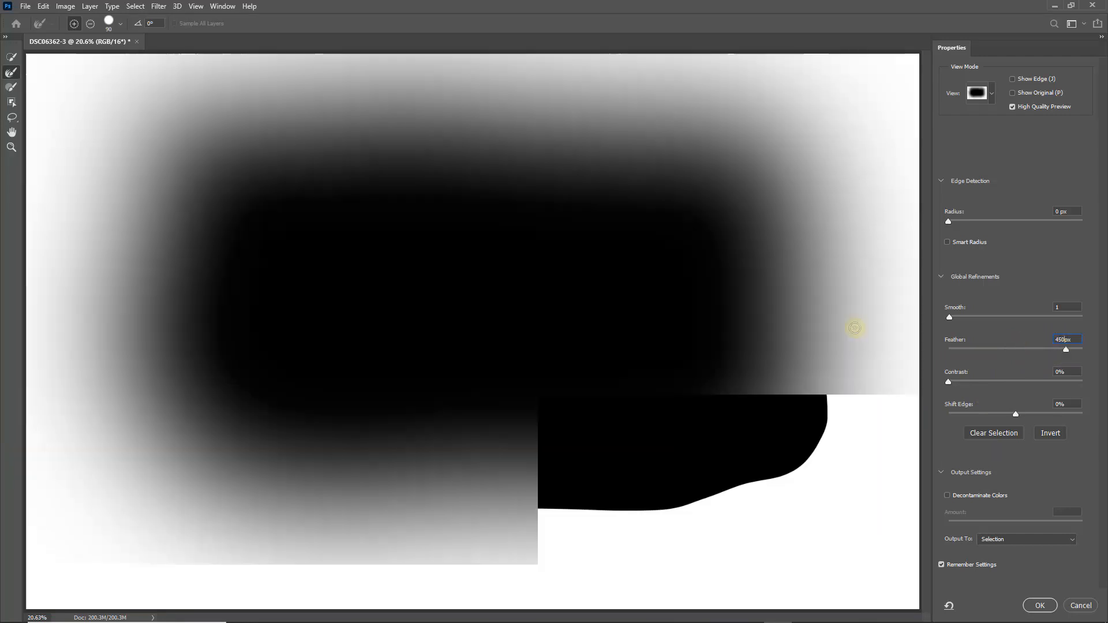
pyautogui.click(1039, 606)
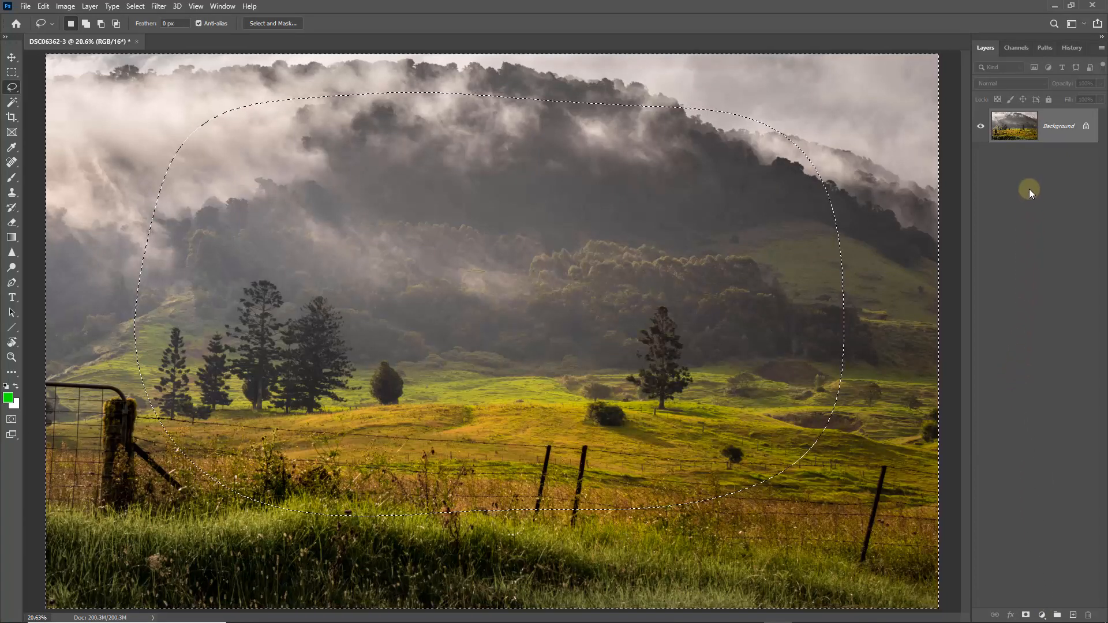
# Step: Darken the selected image borders with Levels, setting the RGB midtone input to 0.78, with the selection outline hidden
pyautogui.hotkey('ctrl', 'd')
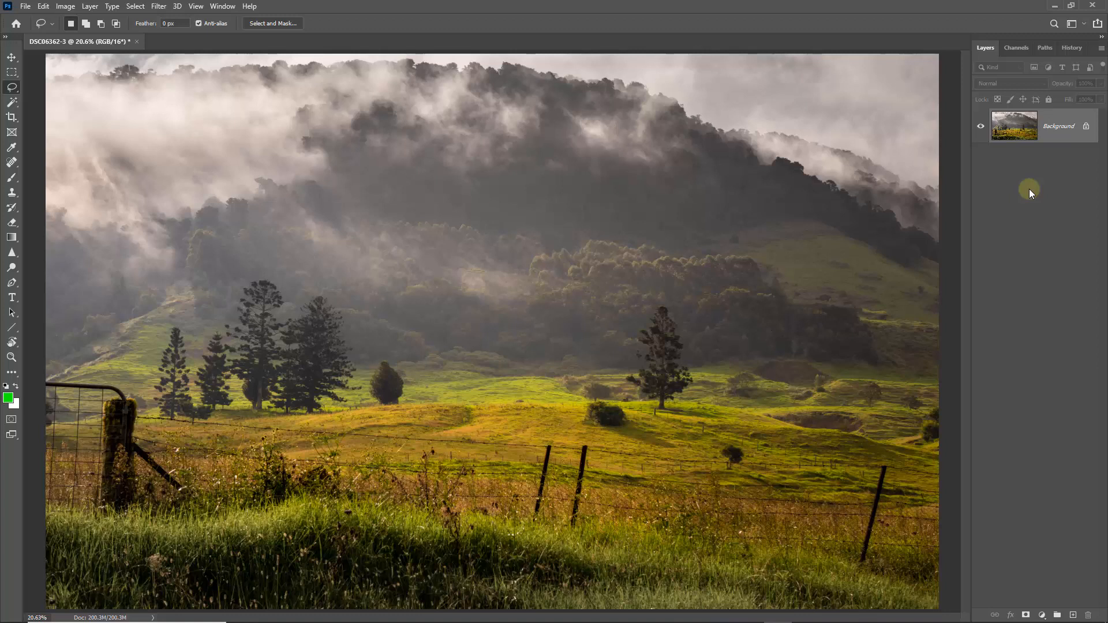
pyautogui.hotkey('ctrl', 'l')
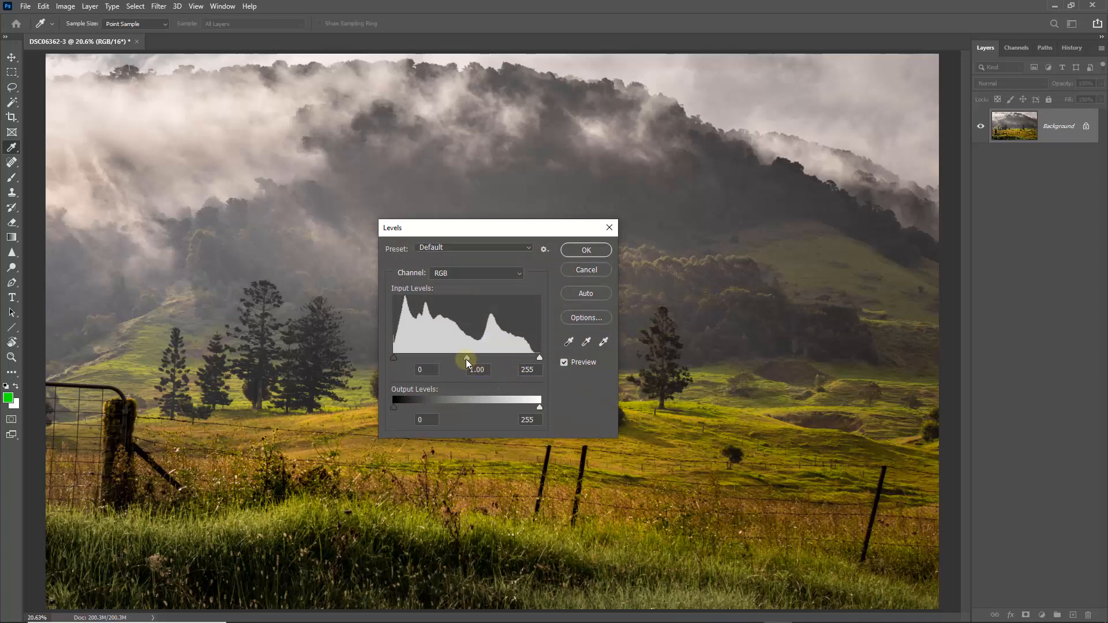
pyautogui.moveTo(466, 357); pyautogui.dragTo(478, 361)
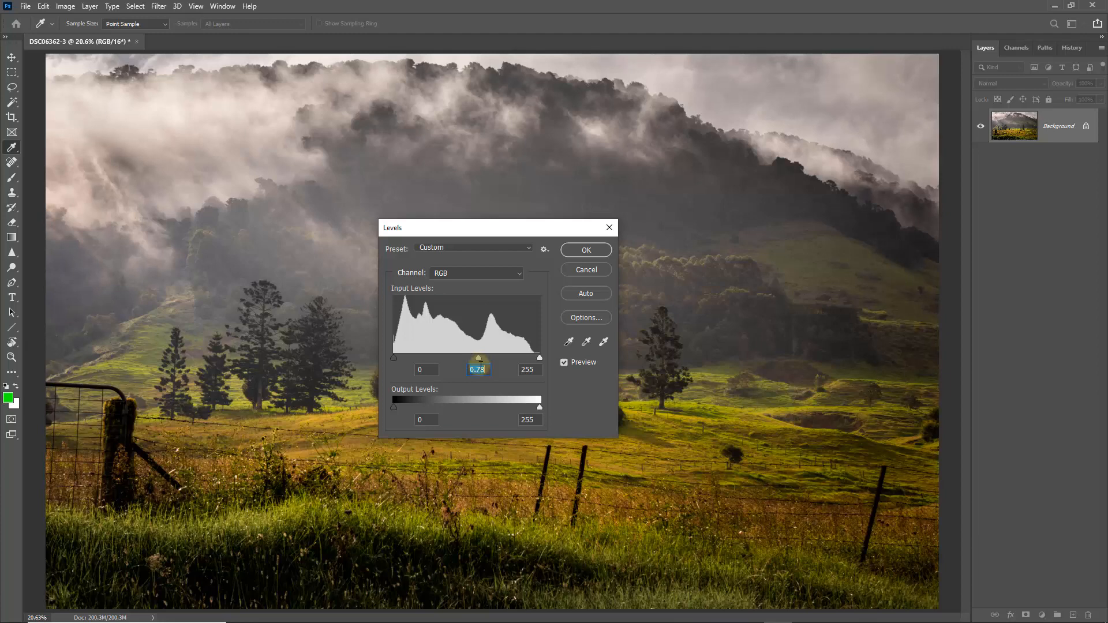
pyautogui.click(564, 364)
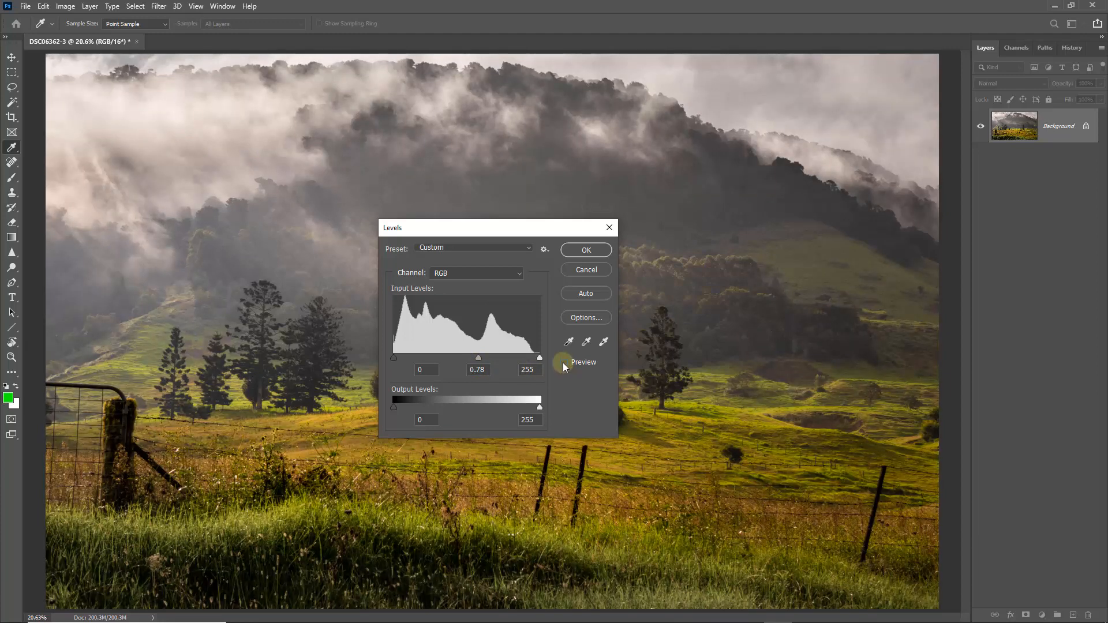
pyautogui.click(564, 364)
pyautogui.click(564, 363)
pyautogui.click(565, 363)
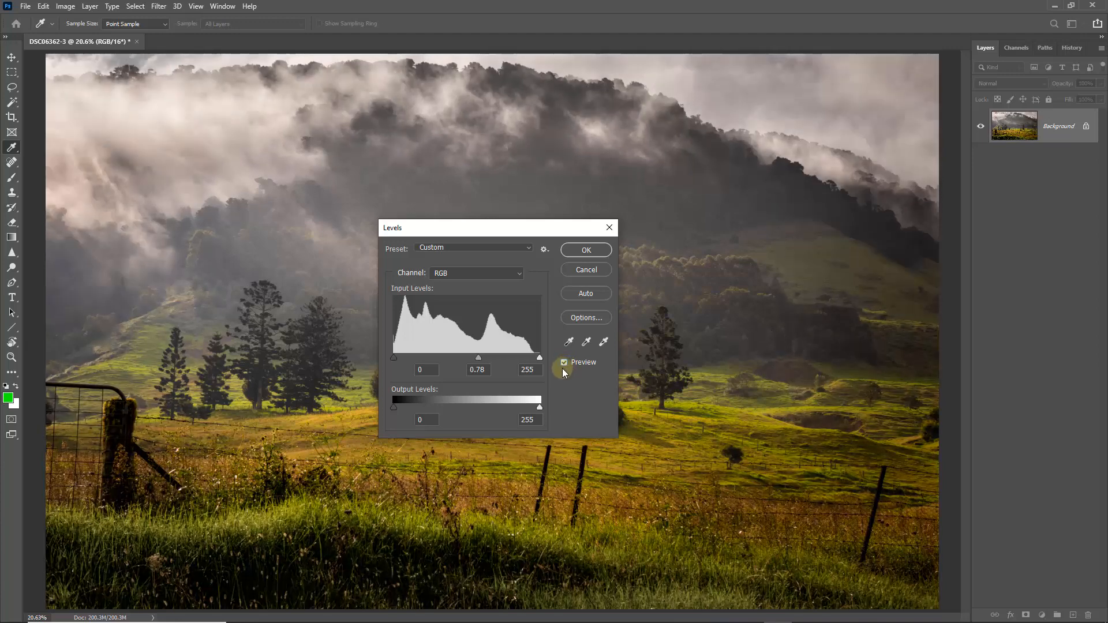
pyautogui.click(583, 252)
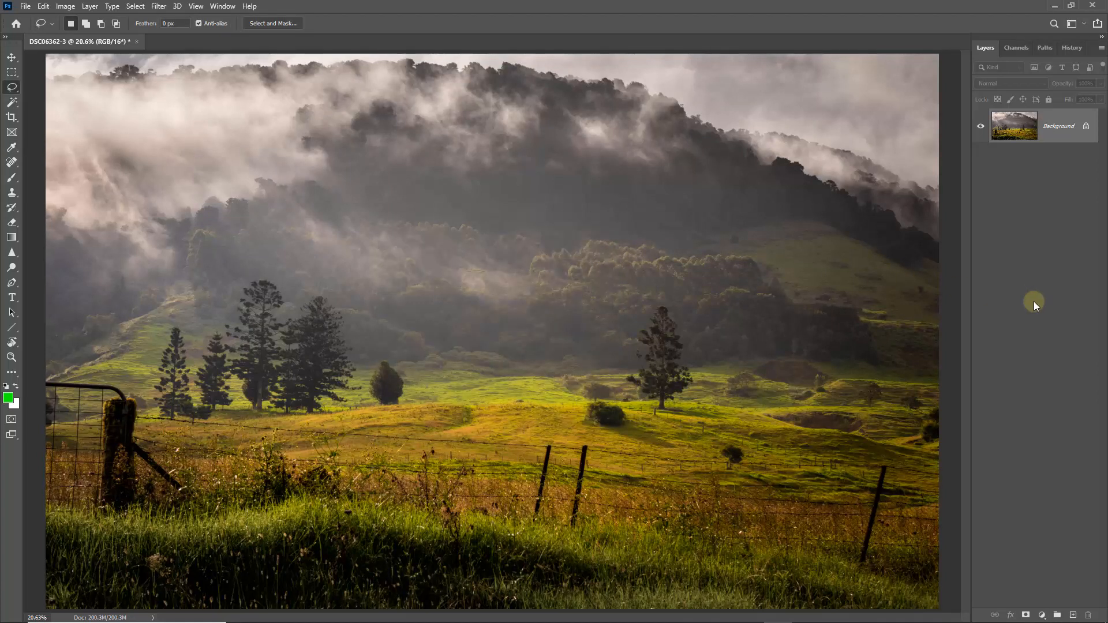
pyautogui.hotkey('ctrl', 'h')
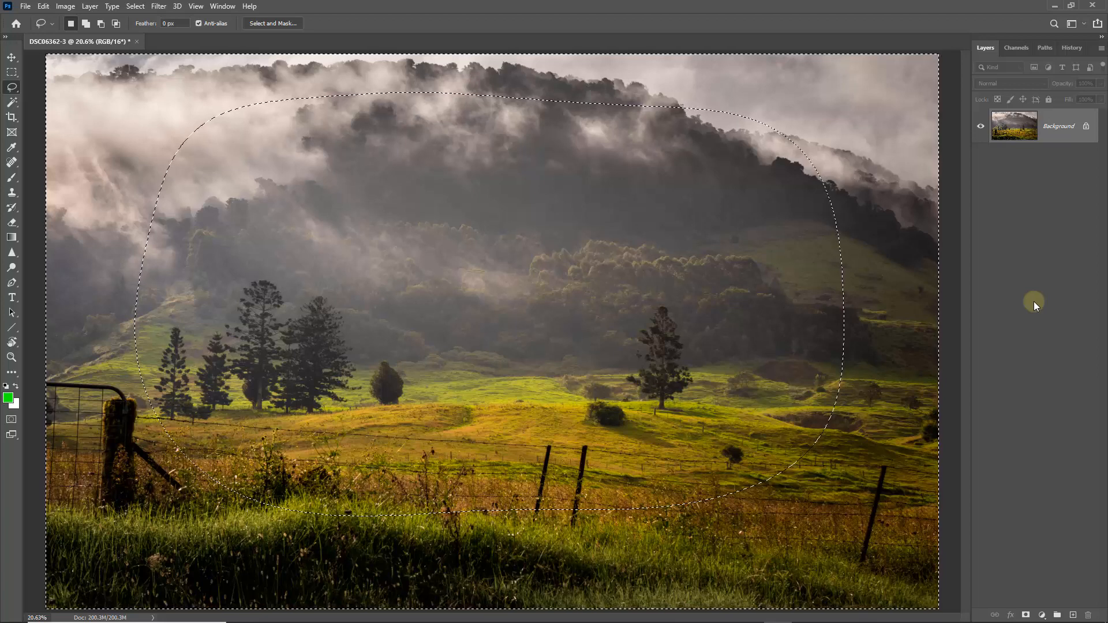
pyautogui.hotkey('ctrl', 'h')
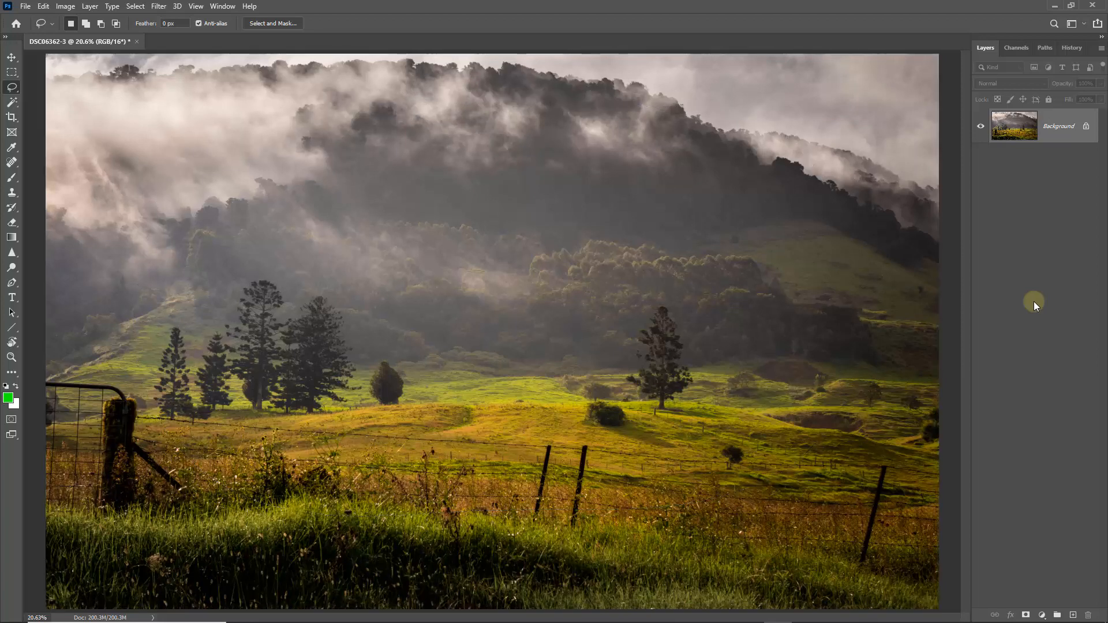